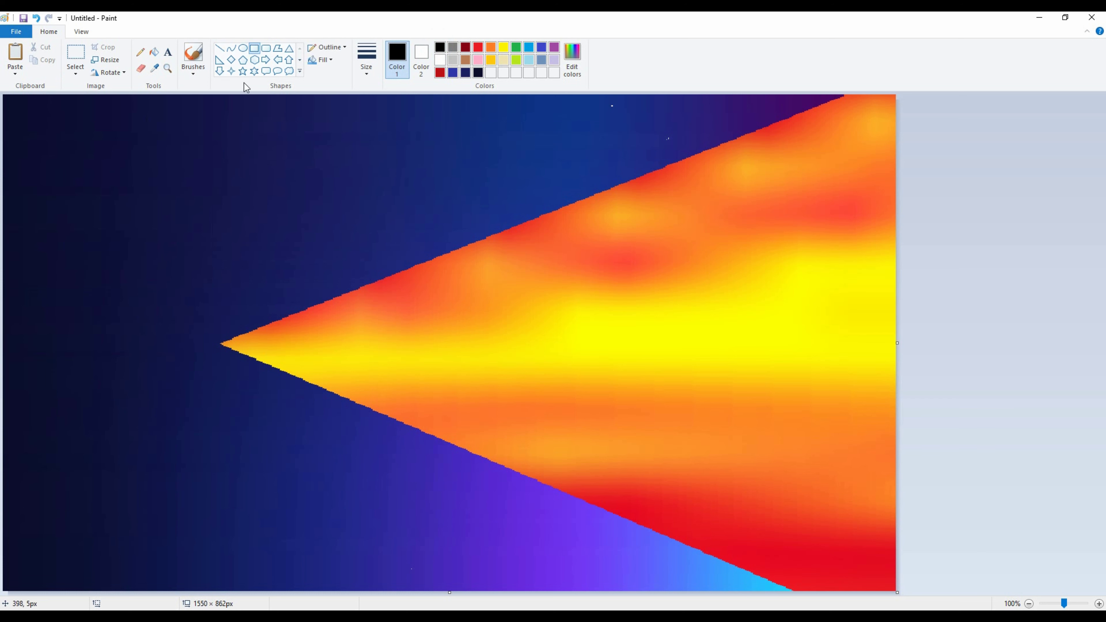
Draw a solid black rectangular base in the lower-left corner of the canvas.
left_click(422, 59)
left_click(321, 60)
left_click(342, 88)
left_click_drag(15, 589, 88, 577)
mouse_move(112, 578)
left_mouse_down()
mouse_move(178, 578)
mouse_move(98, 575)
left_mouse_up()
Draw a tapered lighthouse tower on the base with thick black lines and fill its interior with more black lines.
left_click(220, 48)
mouse_move(29, 556)
left_mouse_down()
mouse_move(70, 317)
mouse_move(82, 321)
mouse_move(64, 333)
mouse_move(101, 563)
left_mouse_up()
left_click(84, 388)
left_click(81, 568)
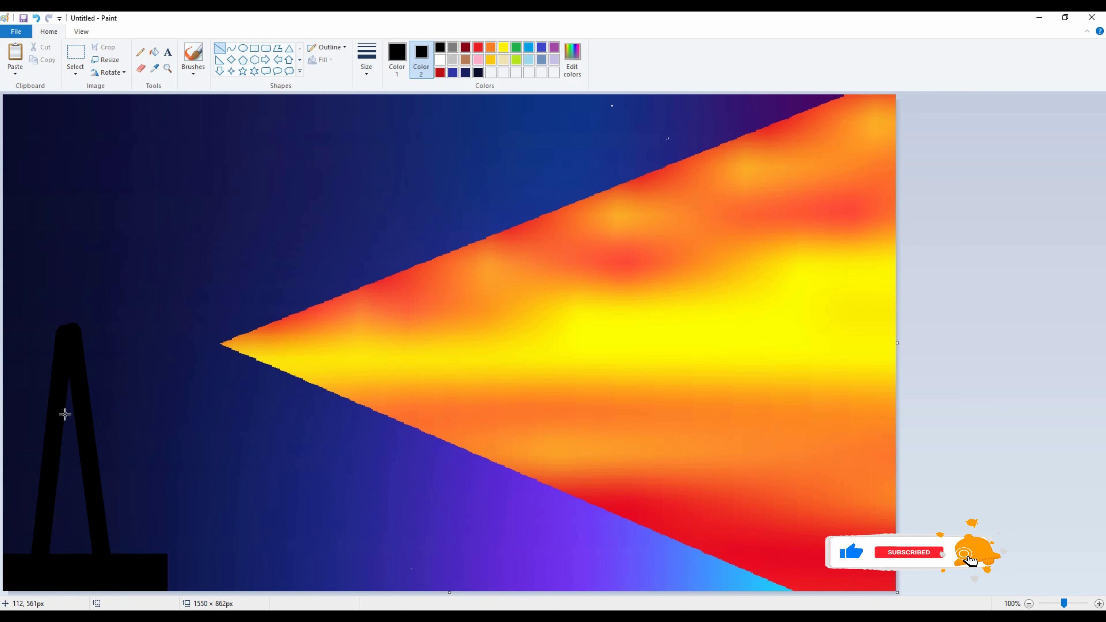
left_click_drag(70, 379, 86, 564)
left_click_drag(69, 416, 81, 569)
left_click_drag(74, 455, 94, 577)
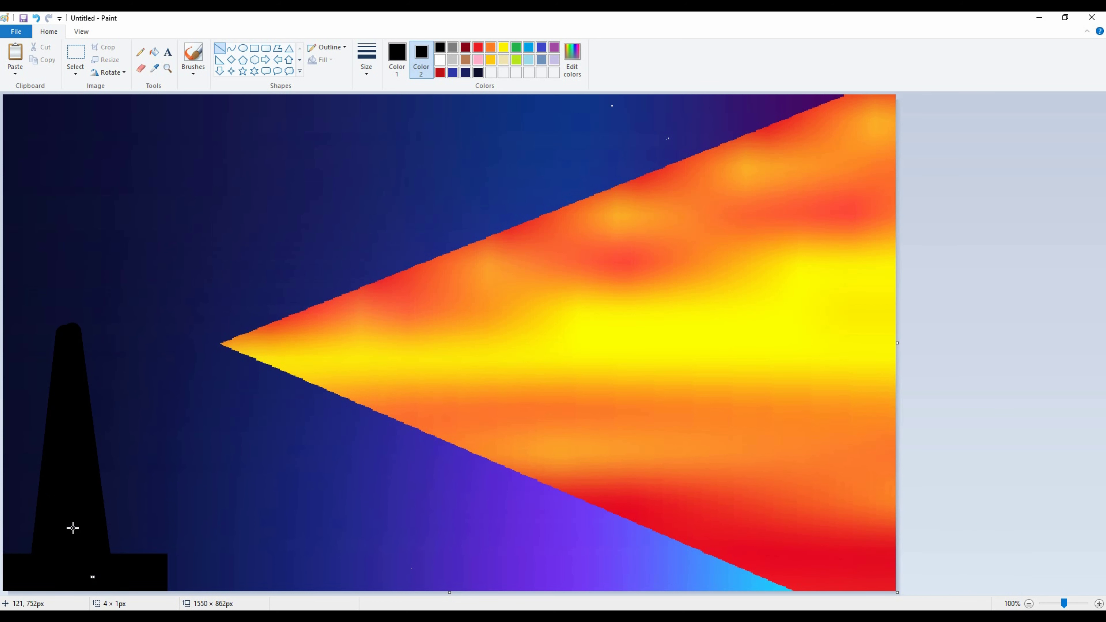
Draw a small solid black ellipse across the top of the tower and nudge it down onto the tower.
left_click(242, 48)
left_click_drag(57, 327, 86, 329)
key("Down")
key("Down")
key("Down")
key("Down")
key("Down")
key("Down")
key("Down")
key("Down")
key("Down")
key("Down")
key("Down")
key("Down")
key("Down")
key("Down")
key("Down")
left_click(66, 328)
Try a solid black diamond as the cap above the tower's ellipse.
left_click(232, 59)
left_click_drag(64, 330, 83, 313)
left_click_drag(60, 313, 57, 314)
left_click(1029, 414)
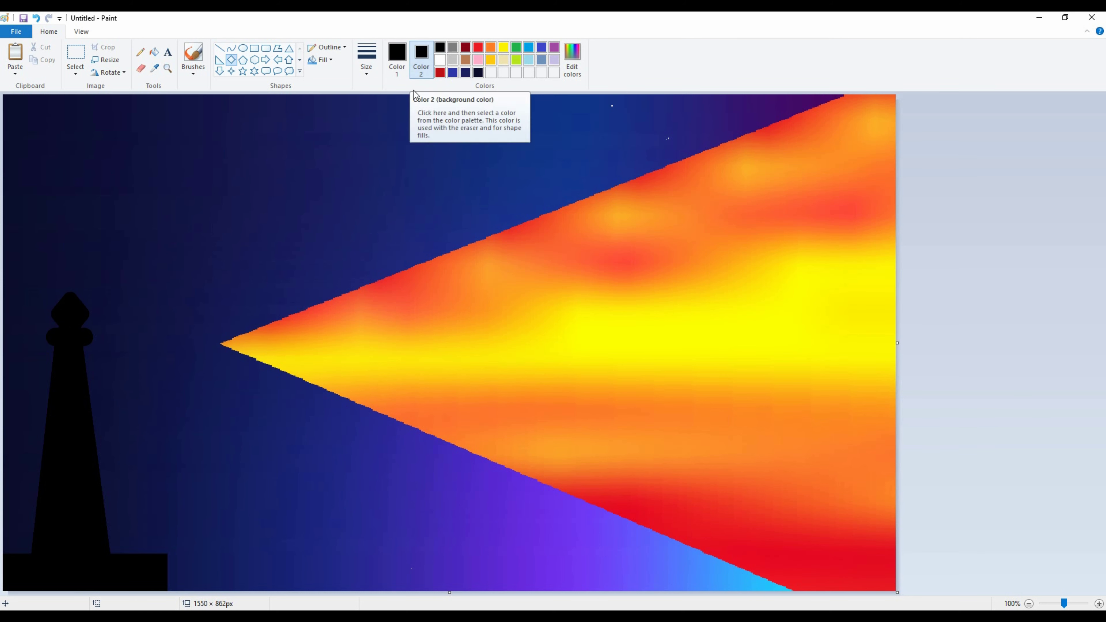
mouse_move(118, 563)
left_mouse_down()
mouse_move(57, 341)
mouse_move(82, 314)
mouse_move(113, 585)
left_mouse_up()
key("ctrl+z")
Widen the tower slightly and place a larger solid black ellipse centred across its top.
left_click(222, 48)
left_click(242, 47)
mouse_move(27, 328)
left_mouse_down()
mouse_move(112, 348)
mouse_move(93, 336)
mouse_move(111, 266)
left_mouse_up()
key("Right")
key("Right")
key("Right")
key("Right")
key("Right")
key("Right")
key("Right")
key("Right")
key("Right")
key("Right")
key("Right")
key("Right")
left_click(163, 343)
Draw a solid black pentagon above the ellipse as the lighthouse's lantern room.
left_click(242, 60)
key("ctrl+z")
left_click_drag(64, 335, 137, 290)
left_click_drag(108, 310, 81, 302)
left_click(208, 290)
Set both the foreground and background colours to white.
left_click(140, 51)
left_click(394, 54)
left_click(439, 59)
left_click(422, 59)
left_click(439, 60)
left_click(398, 54)
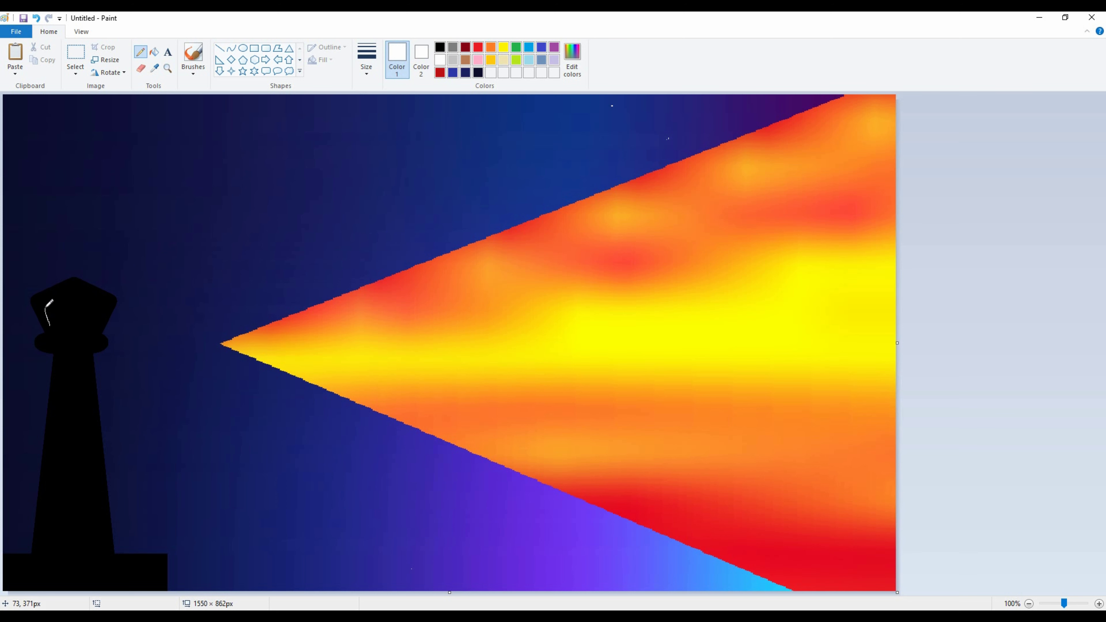
key("ctrl+z")
left_click(46, 326)
mouse_move(47, 327)
left_mouse_down()
mouse_move(46, 307)
mouse_move(71, 326)
left_mouse_up()
key("ctrl+z")
Draw three solid white rounded-rectangle windows side by side in the lantern room.
left_click(265, 48)
mouse_move(63, 304)
left_mouse_down()
mouse_move(83, 331)
mouse_move(94, 308)
left_mouse_up()
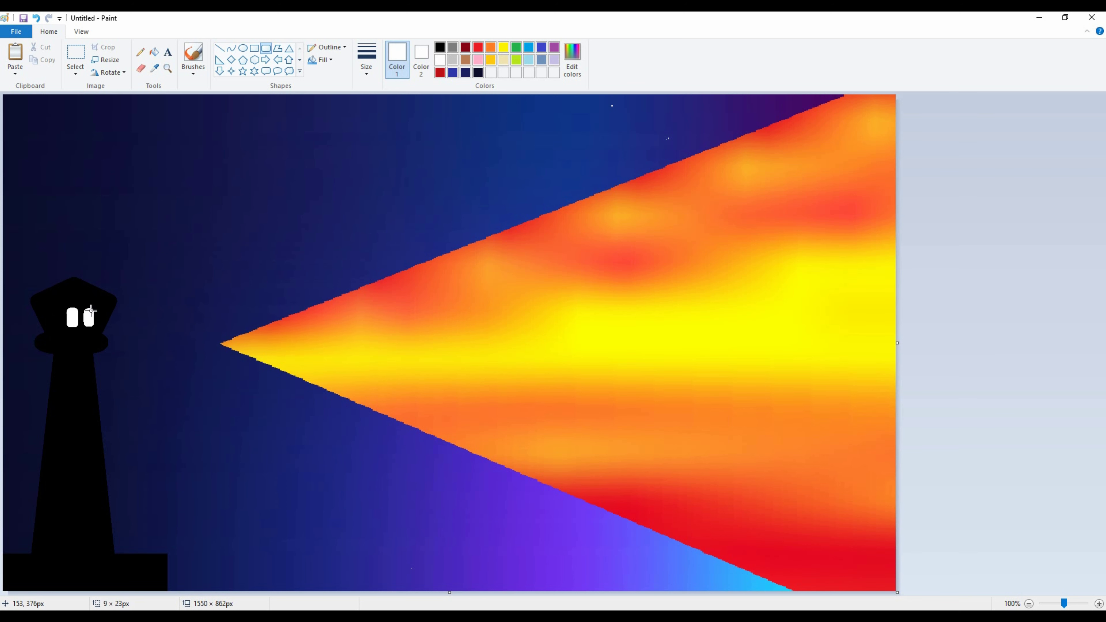
left_click_drag(61, 325, 50, 306)
left_click(24, 410)
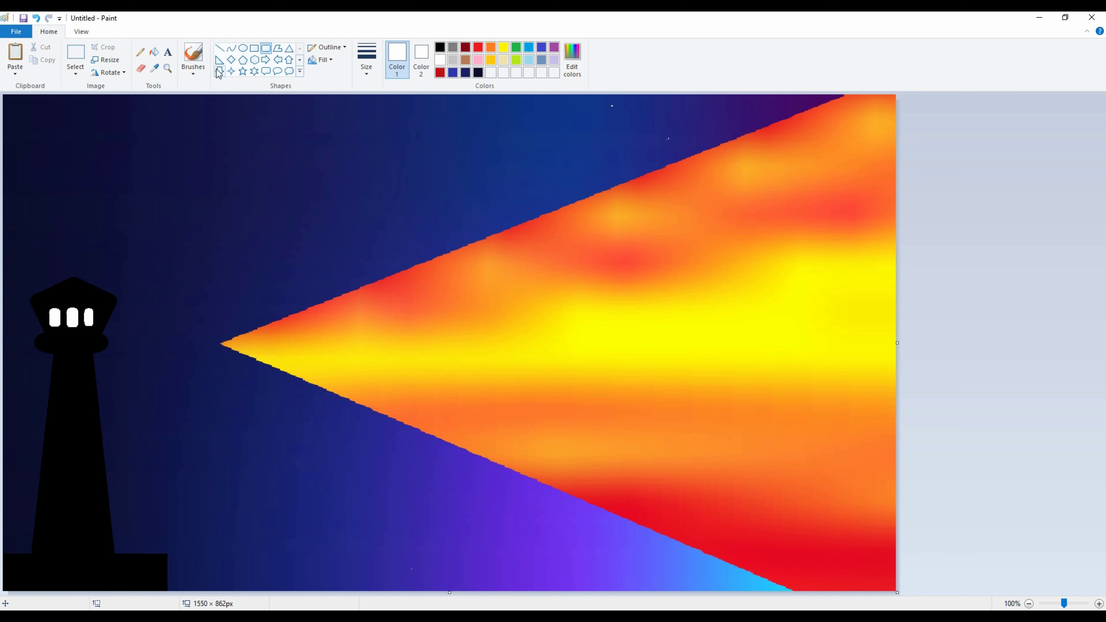
Paint a black hillside with the brush, sloping from the canvas's right edge down to the lighthouse base.
left_click(440, 47)
left_click(193, 70)
left_click(199, 100)
mouse_move(888, 451)
left_mouse_down()
mouse_move(640, 542)
mouse_move(374, 585)
mouse_move(794, 515)
mouse_move(875, 575)
mouse_move(884, 394)
mouse_move(784, 506)
mouse_move(401, 592)
mouse_move(181, 597)
left_mouse_up()
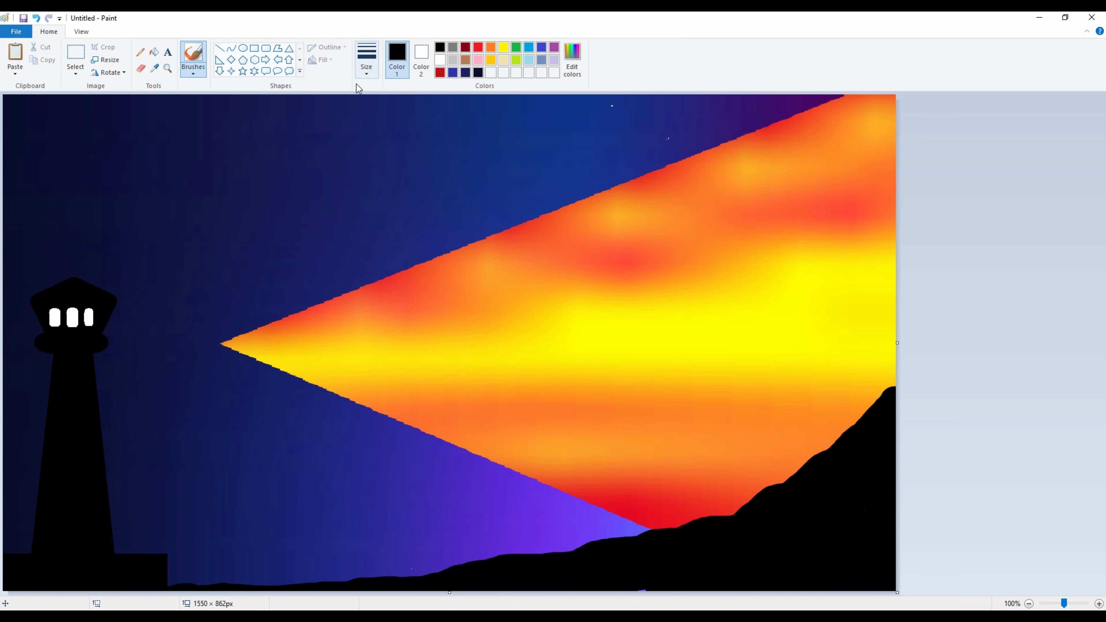
Draw a thick black horizontal line across the full canvas width and move it up to the height of the lantern room.
left_click(219, 48)
mouse_move(893, 344)
left_mouse_down()
mouse_move(195, 402)
mouse_move(2, 385)
left_mouse_up()
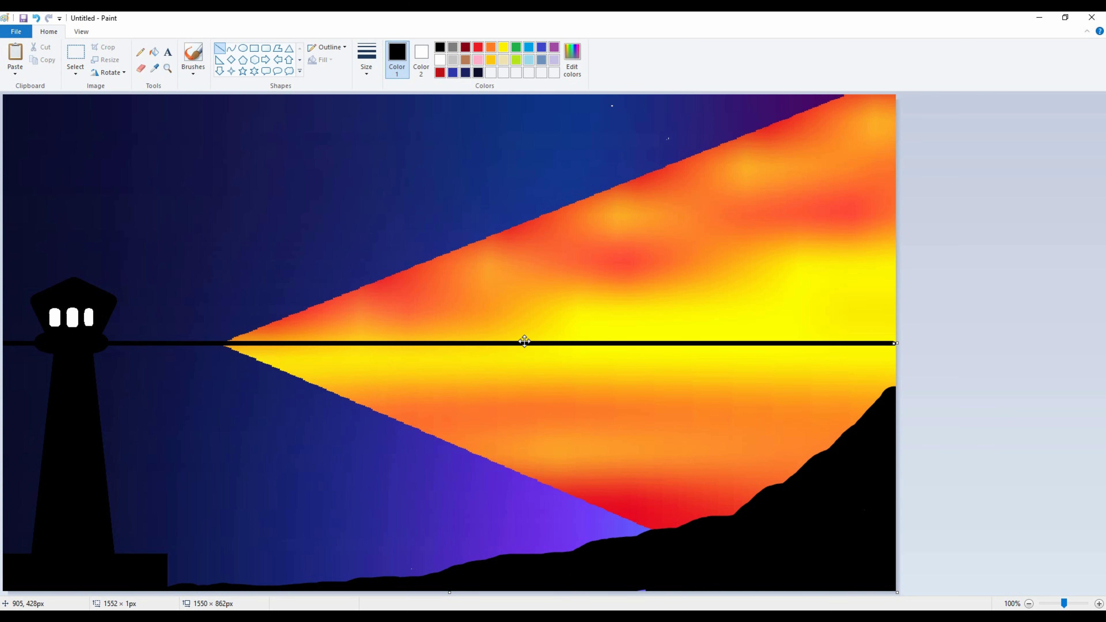
key("Up")
key("Up")
key("Up")
key("Up")
key("Up")
key("Up")
key("Up")
key("Up")
key("Up")
key("Up")
key("Up")
key("Up")
key("Up")
key("Up")
key("Up")
key("Up")
key("Up")
key("Up")
key("Up")
key("Up")
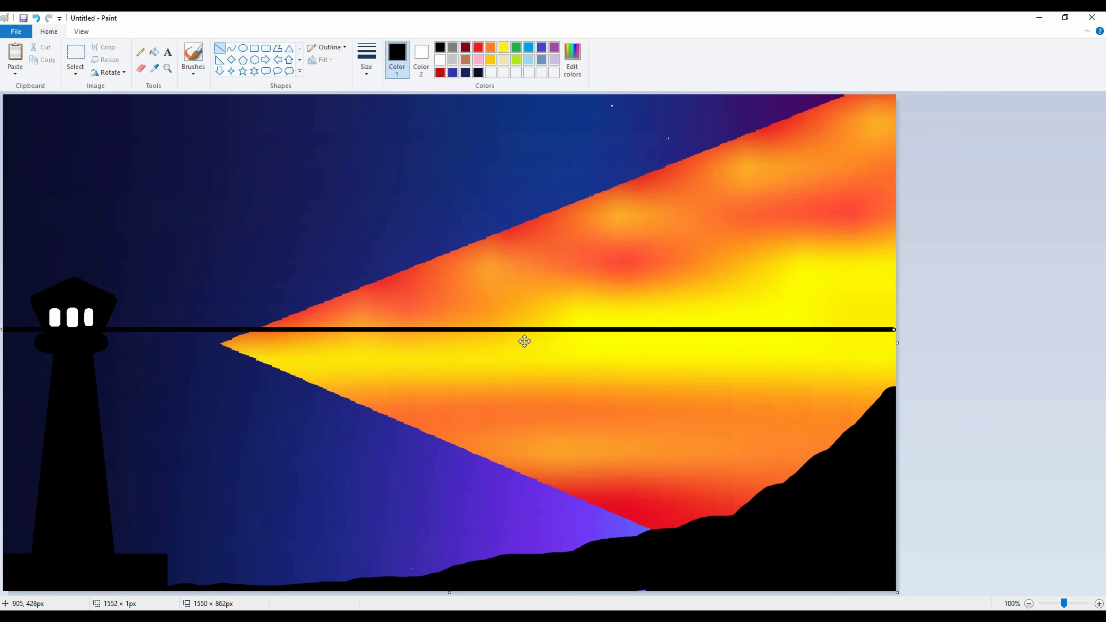
left_click_drag(590, 332, 602, 305)
left_click(456, 370)
Paint a black silhouette of distant hills along the horizon line, from the right edge to the lighthouse.
left_click(193, 53)
mouse_move(889, 299)
left_mouse_down()
mouse_move(812, 292)
mouse_move(861, 296)
left_mouse_up()
mouse_move(771, 293)
left_mouse_down()
mouse_move(707, 298)
mouse_move(750, 285)
mouse_move(770, 296)
mouse_move(662, 301)
left_mouse_up()
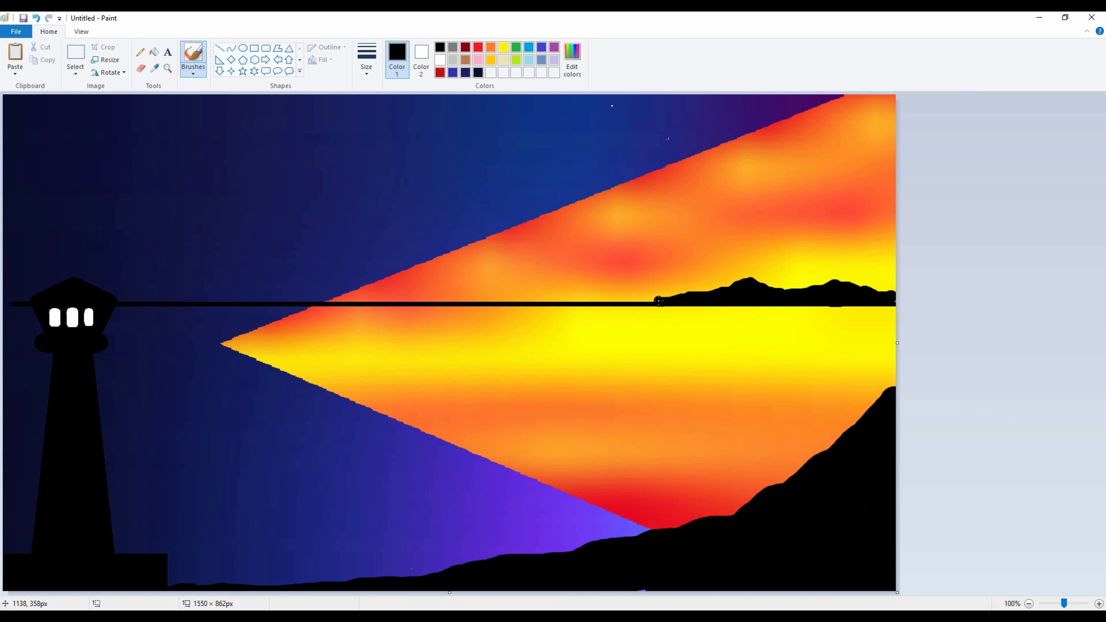
mouse_move(607, 299)
left_mouse_down()
mouse_move(550, 296)
mouse_move(574, 298)
left_mouse_up()
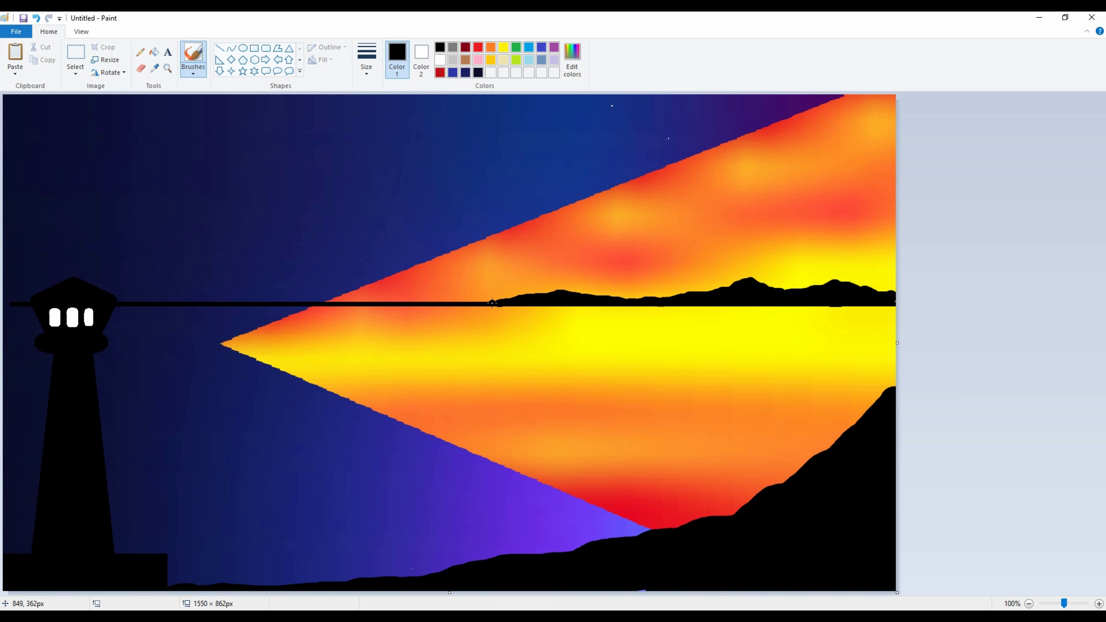
left_click_drag(457, 310, 465, 302)
mouse_move(396, 301)
left_mouse_down()
mouse_move(344, 290)
mouse_move(287, 300)
mouse_move(323, 284)
mouse_move(366, 297)
mouse_move(120, 300)
left_mouse_up()
left_click(673, 326)
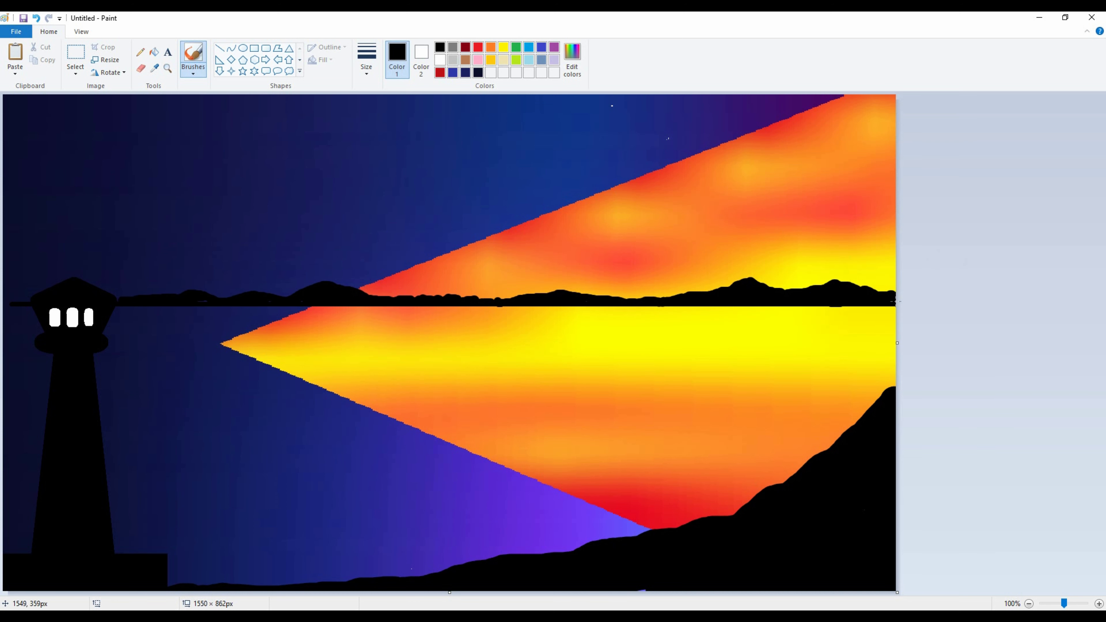
left_click(232, 48)
mouse_move(598, 375)
left_mouse_down()
mouse_move(695, 375)
mouse_move(650, 392)
mouse_move(698, 364)
mouse_move(639, 355)
mouse_move(696, 355)
mouse_move(679, 364)
left_mouse_up()
left_click(1007, 354)
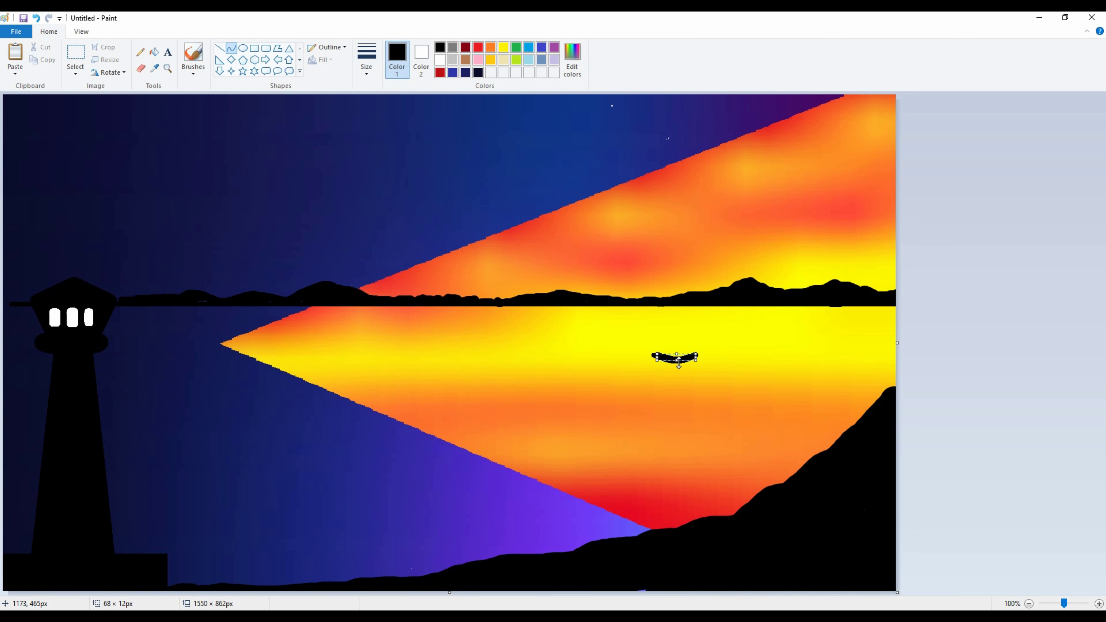
left_click(667, 362)
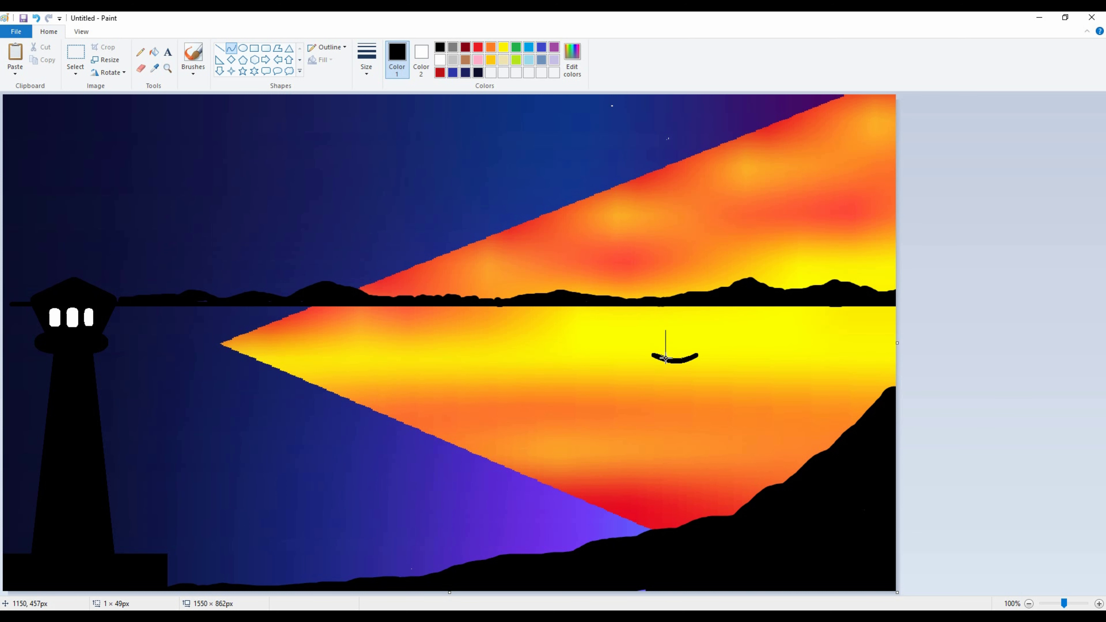
key("ctrl+z")
key("ctrl+z")
key("ctrl+z")
Extend the canvas to 1839 px wide and draw a thin black curved boat hull on the blank area.
left_click(230, 48)
mouse_move(944, 348)
left_mouse_down()
mouse_move(1012, 348)
mouse_move(983, 358)
left_mouse_up()
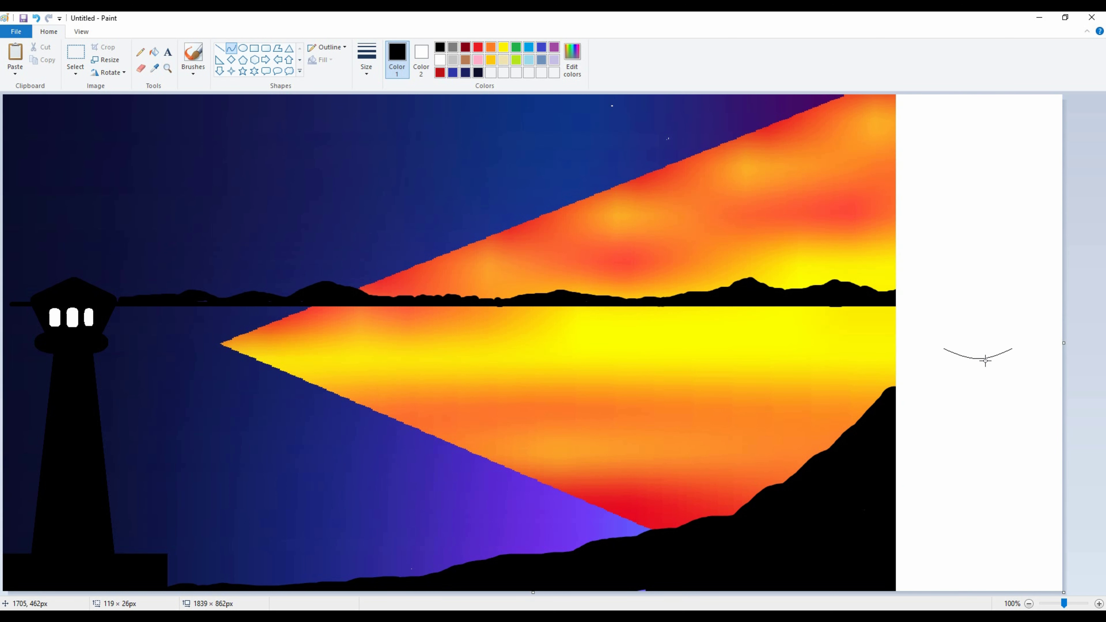
left_click(981, 350)
left_click(219, 48)
left_click_drag(959, 306, 960, 350)
left_click(230, 48)
key("ctrl+z")
mouse_move(982, 304)
left_mouse_down()
mouse_move(949, 349)
mouse_move(985, 297)
mouse_move(1002, 350)
left_mouse_up()
key("ctrl+z")
Draw the outlines of two curved sails above the hull with thin black lines and curves.
left_click(220, 48)
left_click(231, 47)
left_click(1004, 323)
left_click(1003, 324)
left_click(987, 301)
left_click(989, 332)
mouse_move(988, 350)
left_mouse_down()
mouse_move(967, 326)
mouse_move(971, 352)
left_mouse_up()
left_click(988, 332)
left_click(1015, 310)
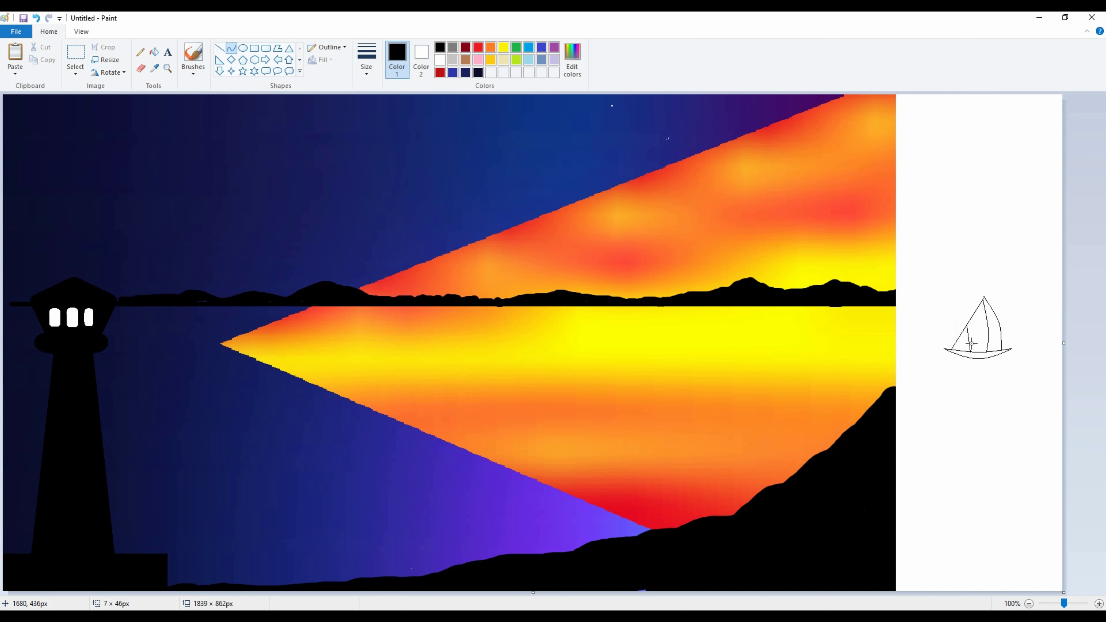
left_click(1028, 325)
left_click(970, 353)
Fill the boat's hull and both sails with black.
left_click(154, 52)
left_click(977, 354)
left_click(972, 337)
left_click(993, 326)
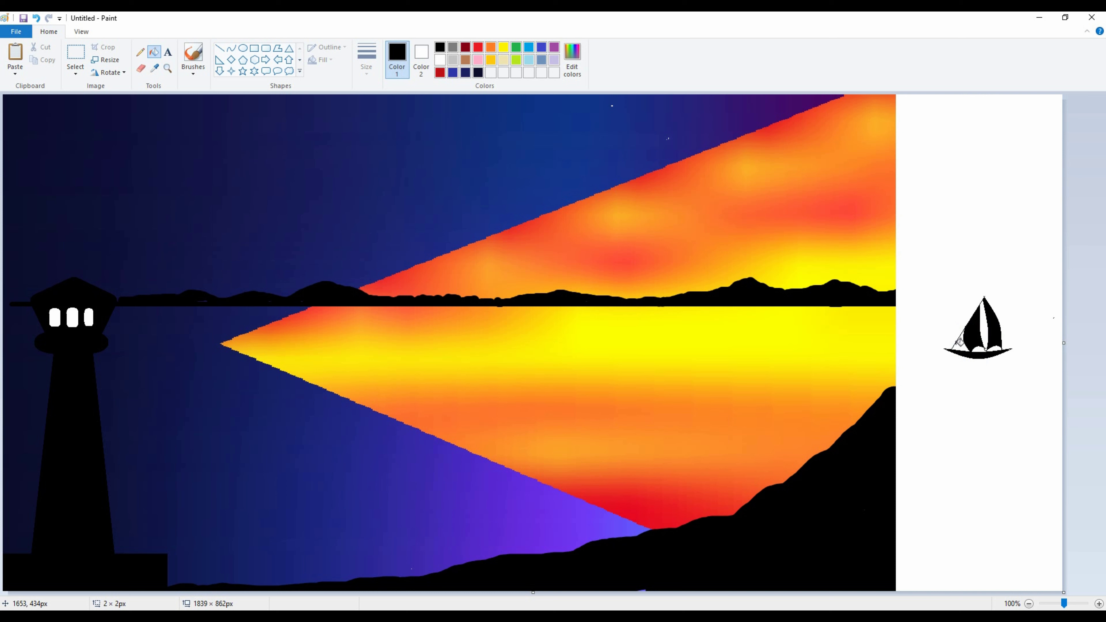
Add small black curves at the foot of the left sail and close the gap above the hull with black.
left_click(231, 48)
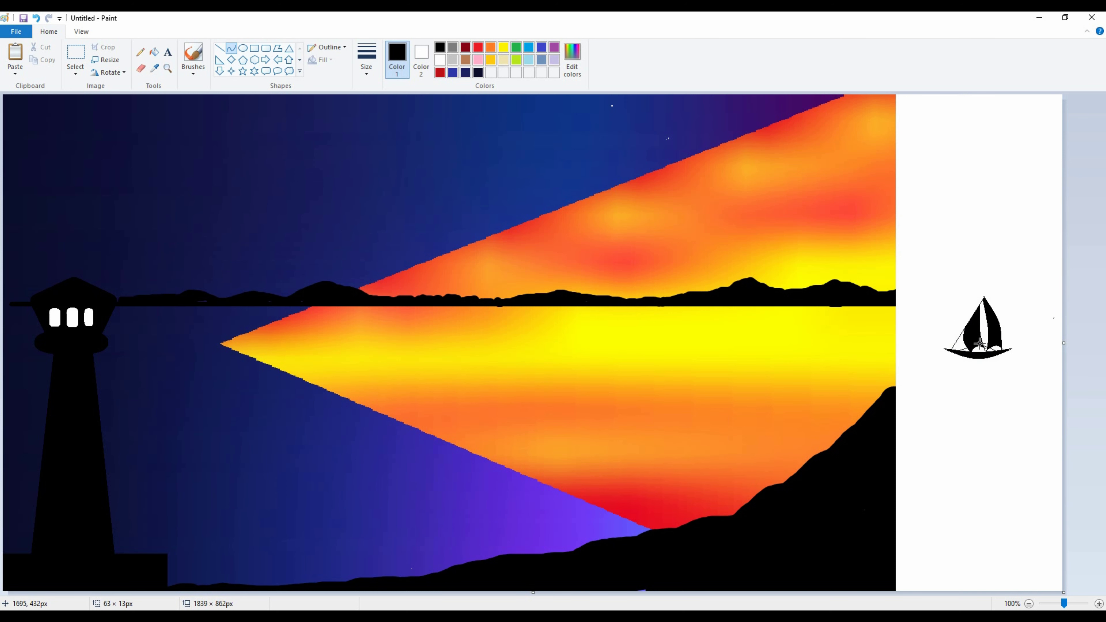
left_click(988, 347)
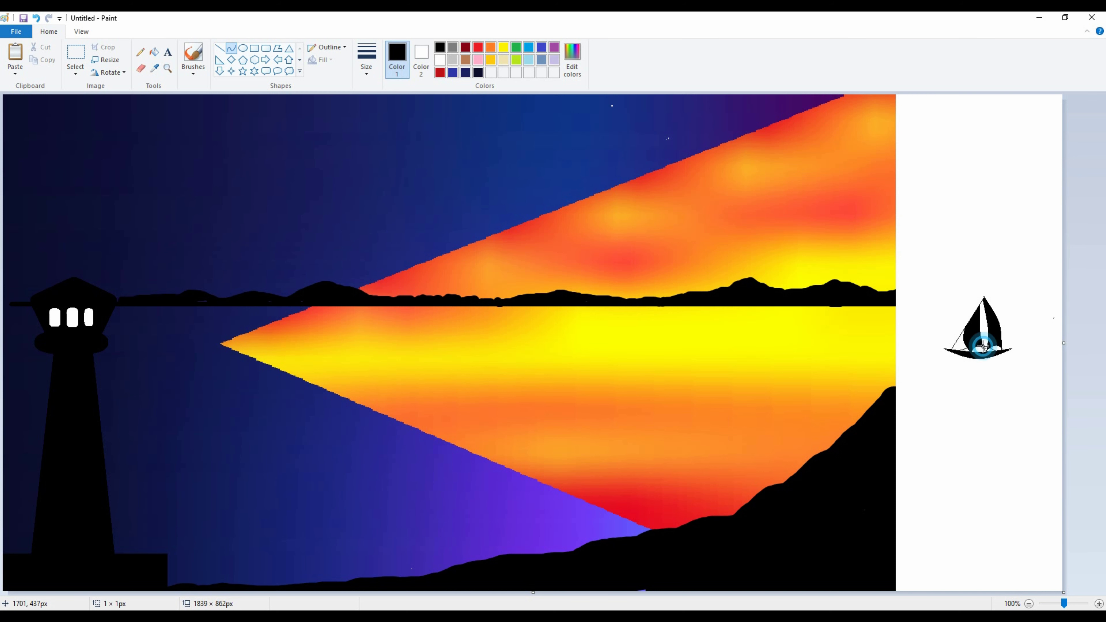
left_click(154, 52)
left_click(440, 59)
left_click(974, 326)
key("ctrl+z")
left_click(439, 47)
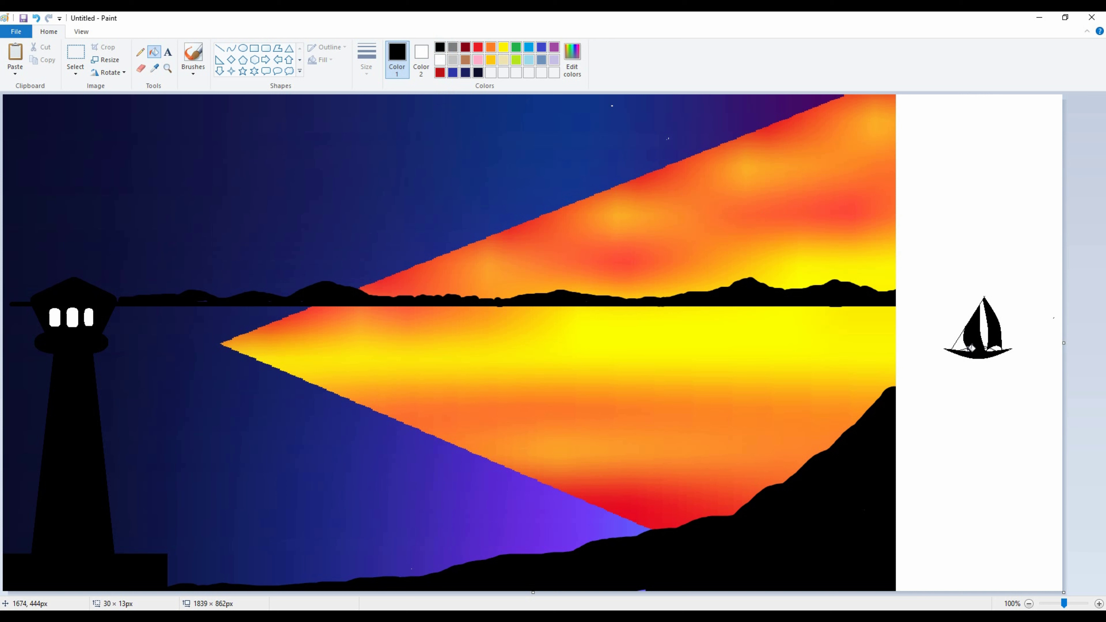
Separate the left sail's foot from the hull with a white curve and fill the enclosed area with white.
left_click(231, 48)
left_click(440, 59)
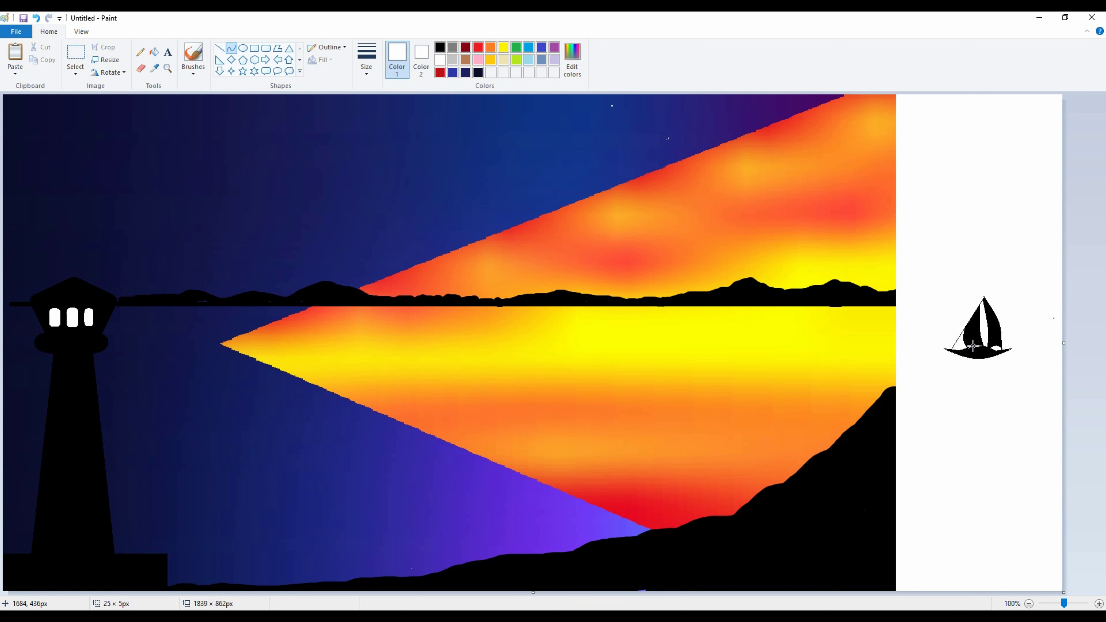
left_click_drag(987, 358, 968, 350)
left_click(1056, 328)
left_click(154, 52)
left_click(975, 345)
Separate the boat's two sails with a white line from masthead to hull and add a thin black line from the masthead down.
left_click(218, 48)
left_click_drag(983, 297, 985, 352)
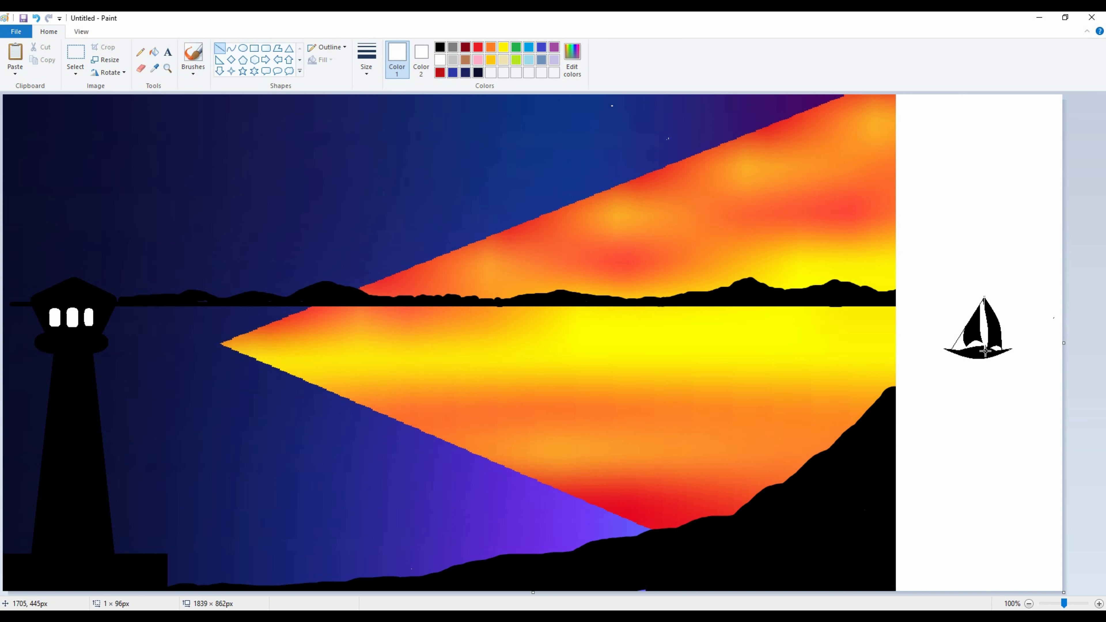
left_click(440, 47)
left_click(1031, 198)
mouse_move(984, 296)
left_mouse_down()
mouse_move(949, 348)
mouse_move(966, 350)
left_mouse_up()
left_click(990, 328)
left_click(1032, 308)
Move the sailboat with a transparent selection onto the yellow water, just below the hills near the picture's right edge.
left_click(75, 71)
left_click(100, 102)
left_click_drag(934, 266, 1029, 386)
mouse_move(986, 338)
left_mouse_down()
mouse_move(680, 376)
mouse_move(753, 350)
left_mouse_up()
left_click_drag(793, 283, 785, 297)
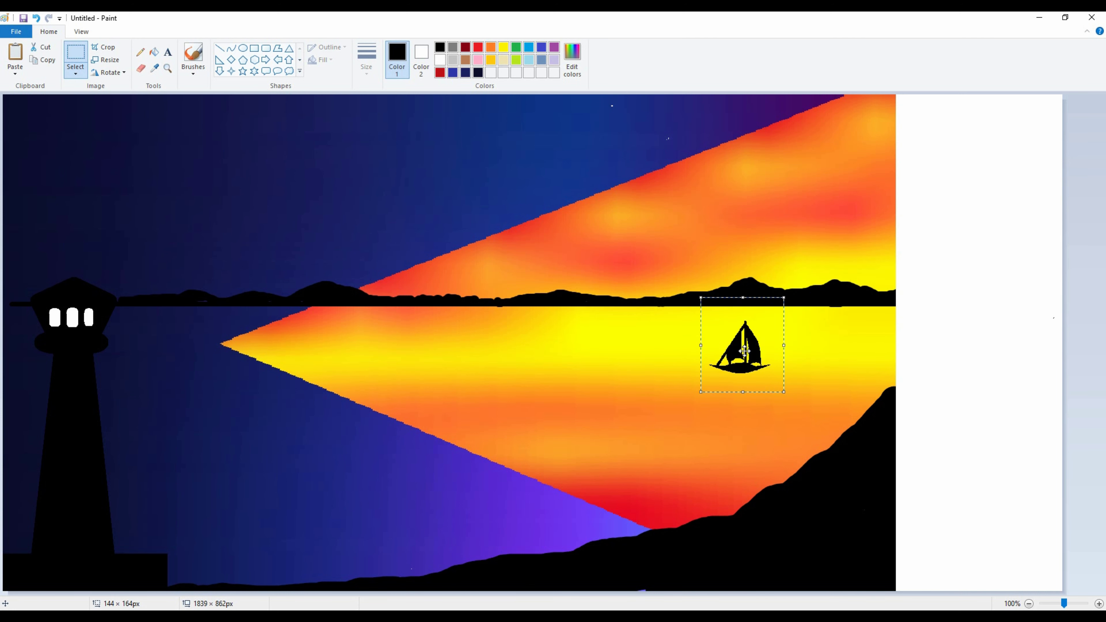
left_click_drag(740, 344, 792, 342)
left_click(1029, 325)
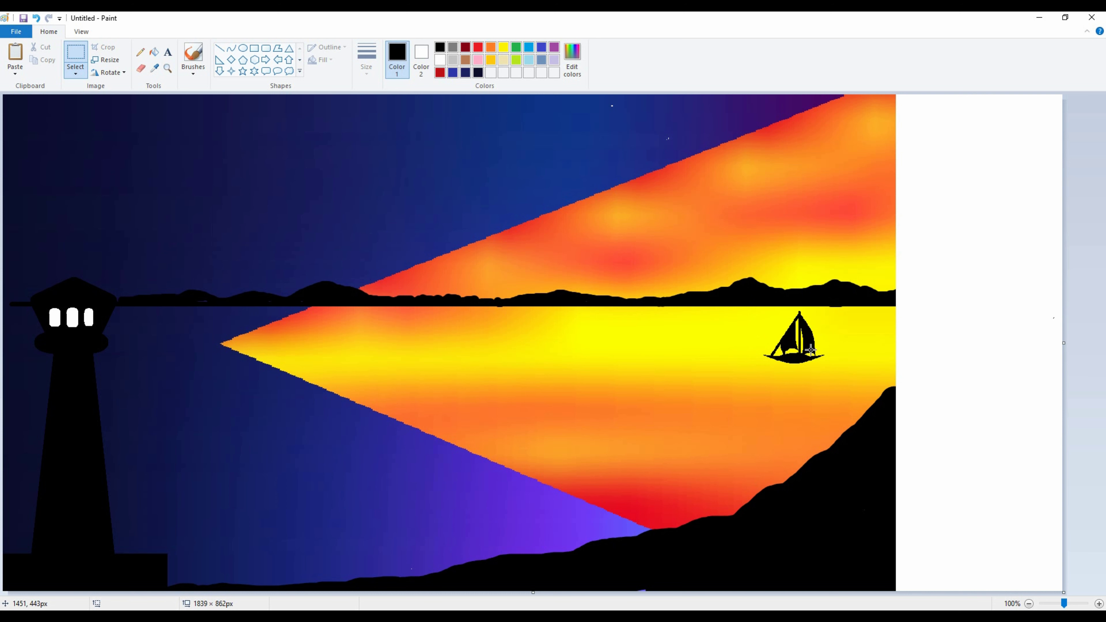
Add the text "2022" in the dark blue sky above the lighthouse.
left_click(168, 52)
left_click(103, 143)
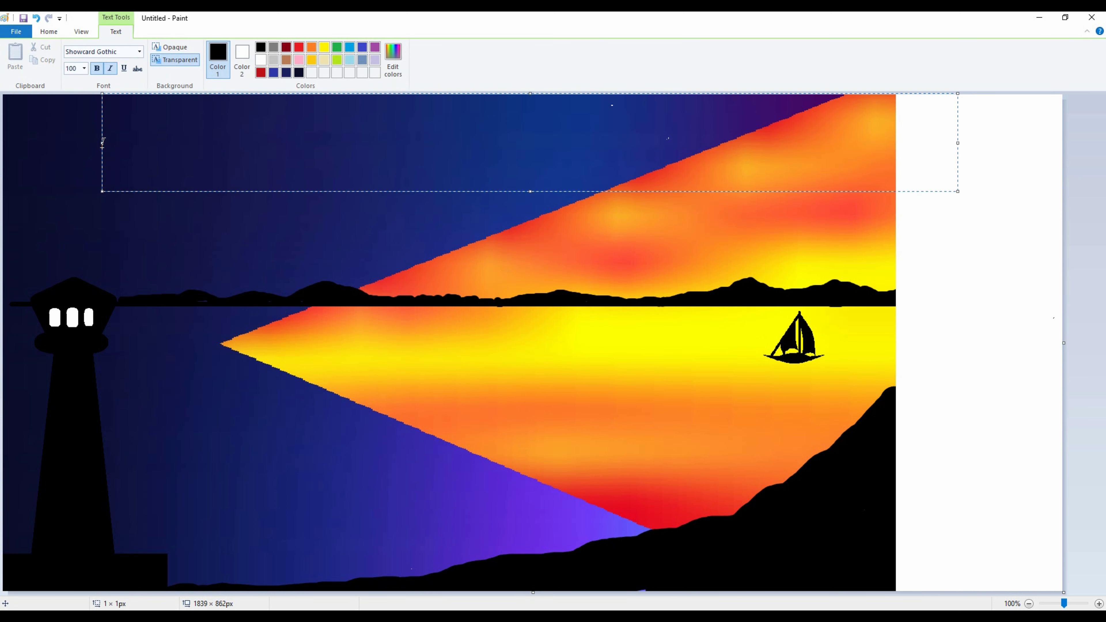
type("20")
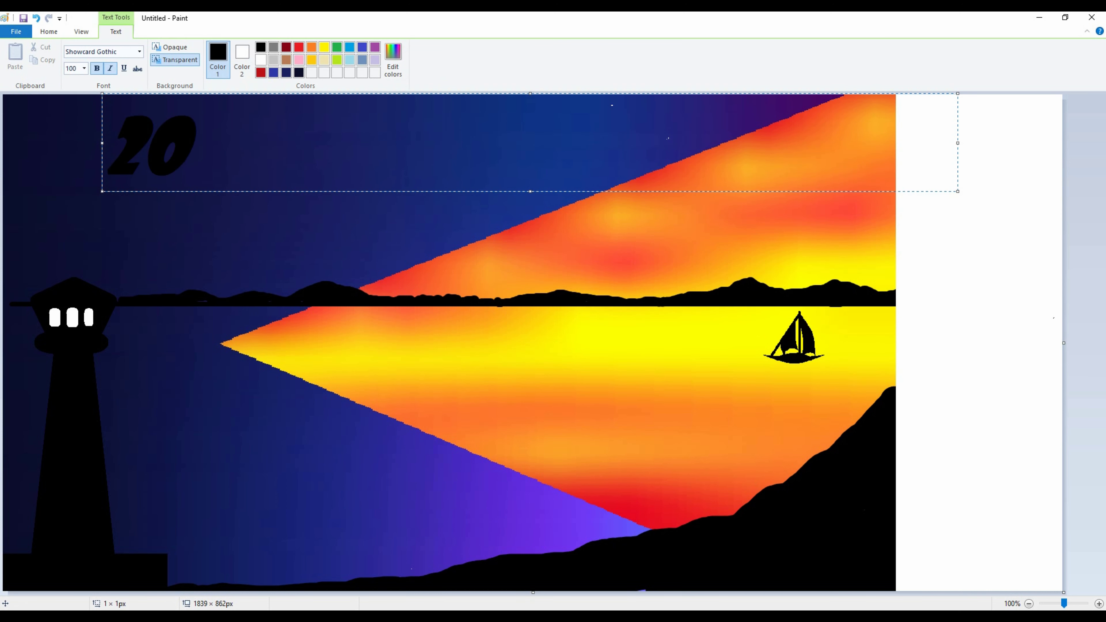
type("22")
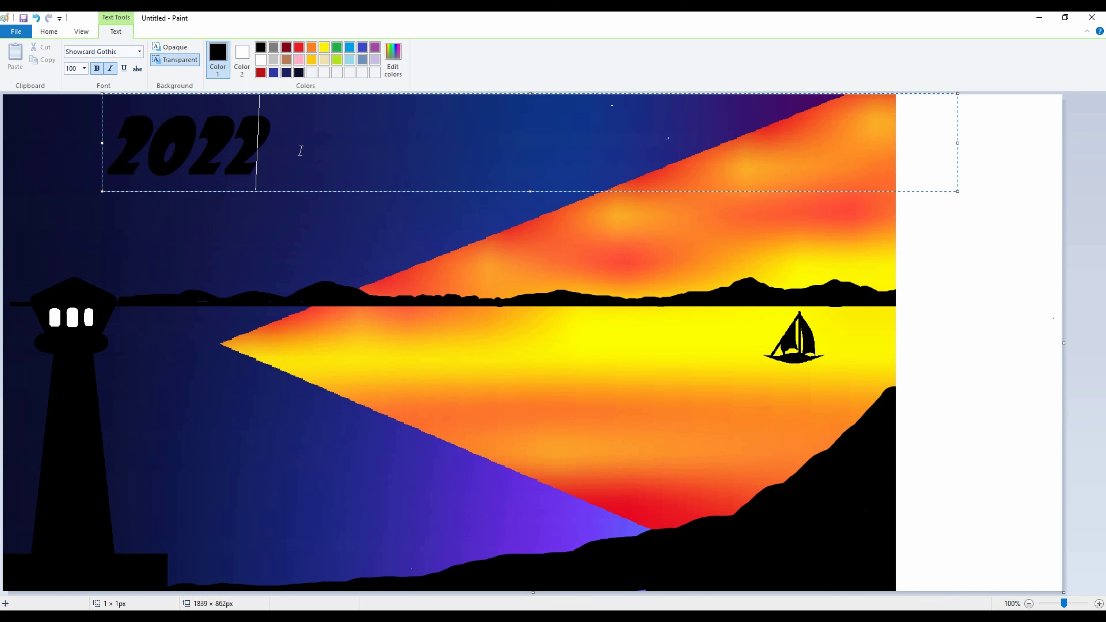
Change the "2022" text to the Rockwell Extra Bold font in black and place it.
key("ctrl+a")
left_click(140, 52)
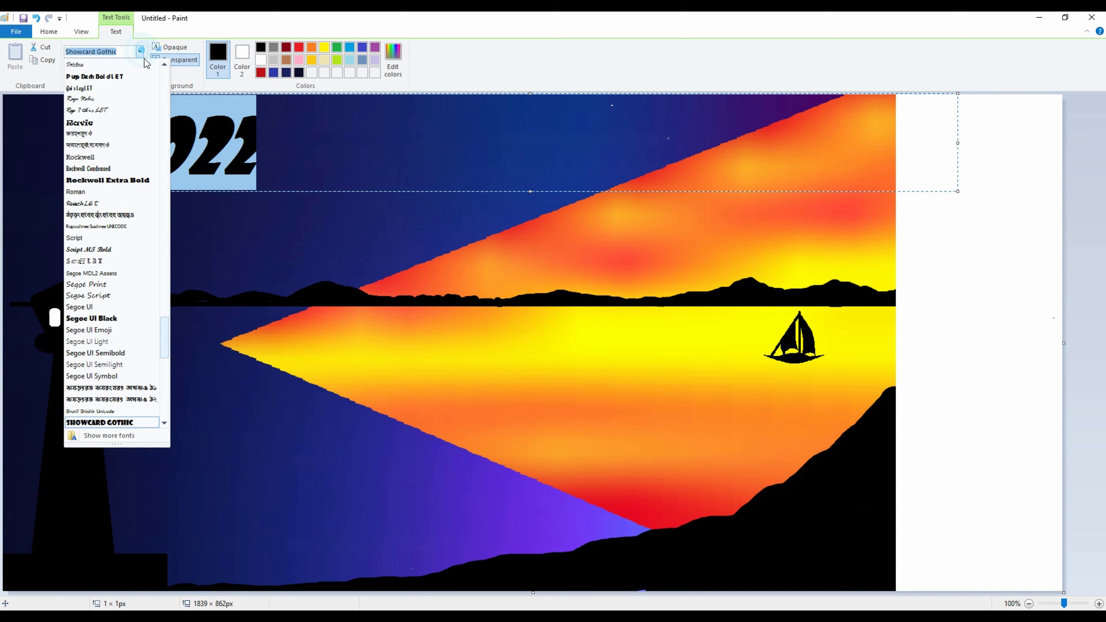
left_click(130, 136)
left_click(274, 72)
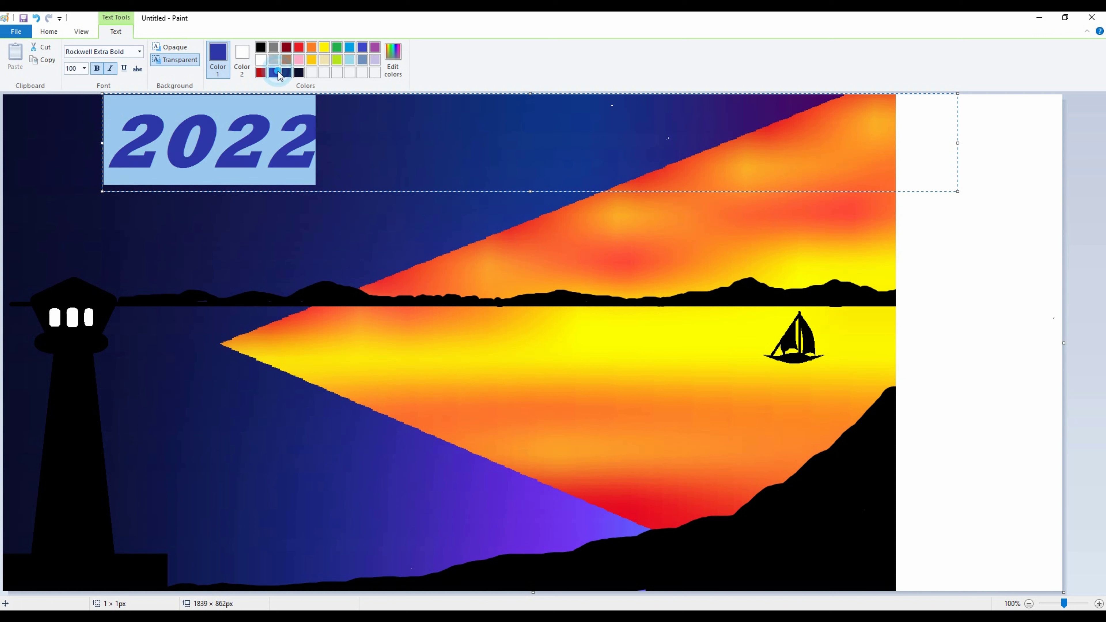
left_click(260, 46)
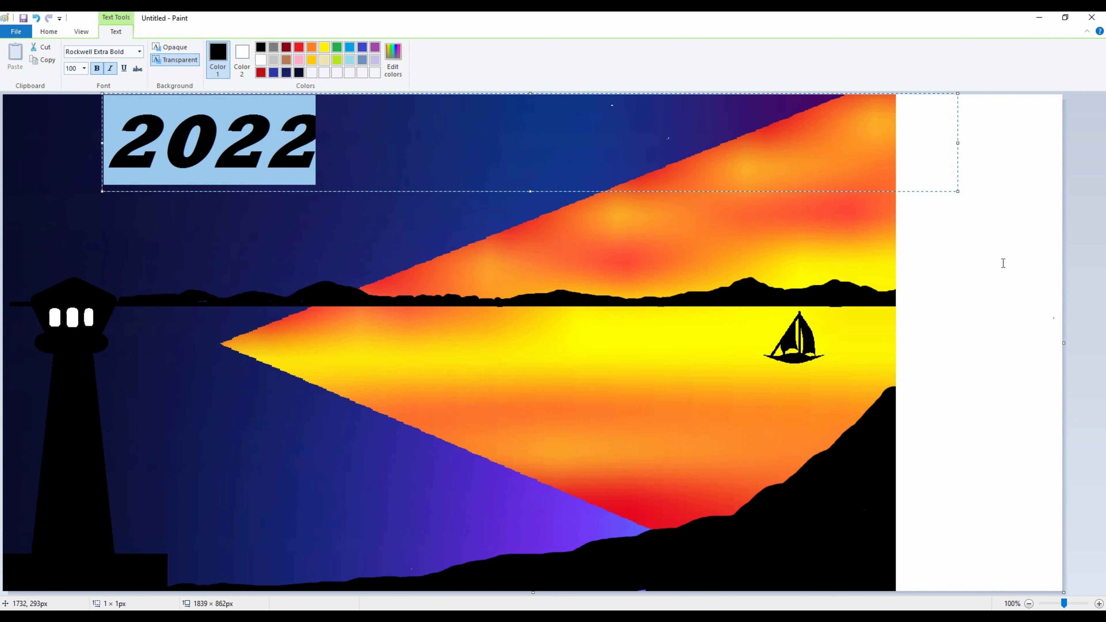
left_click(936, 264)
Add the text "2023" in black just above the hills in the orange sky and trim the canvas to 1550 px wide.
left_click(168, 52)
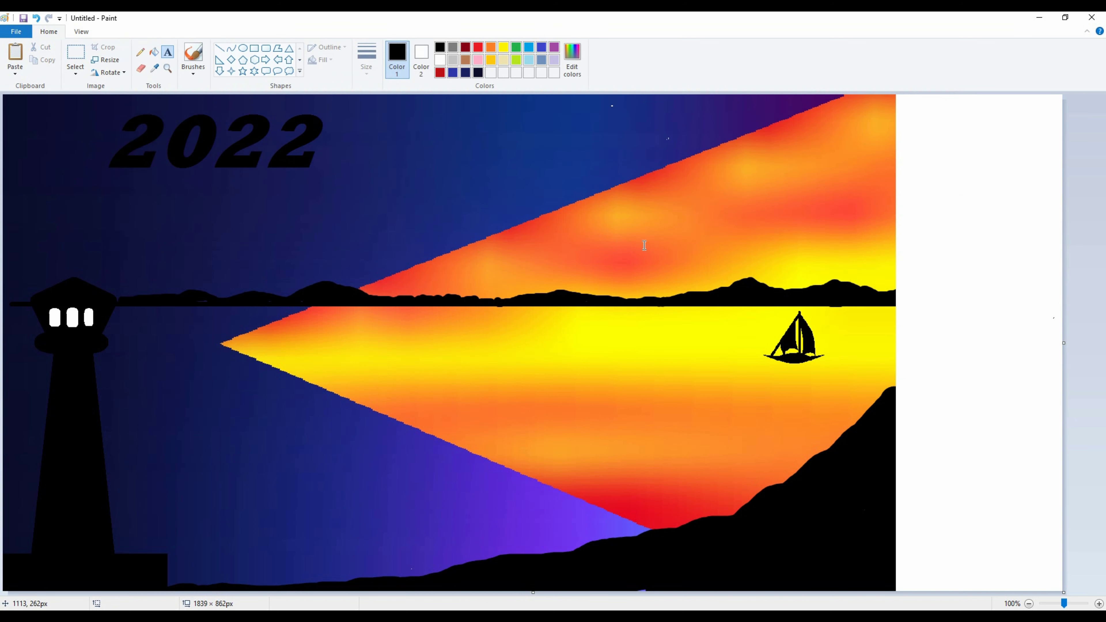
left_click(643, 200)
type("2023")
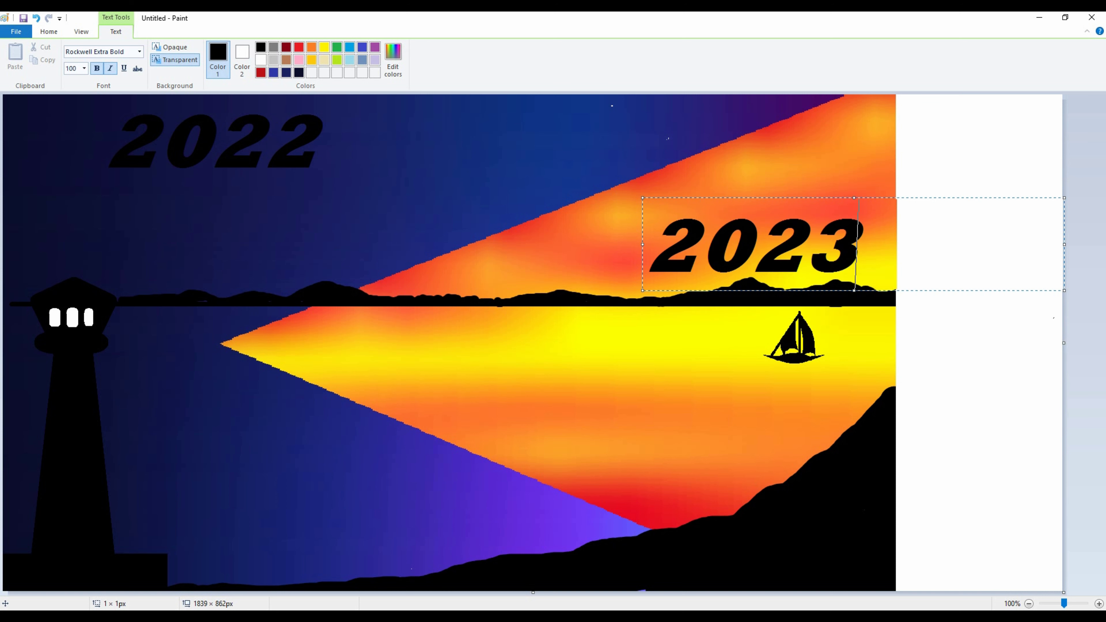
left_click_drag(775, 198, 737, 212)
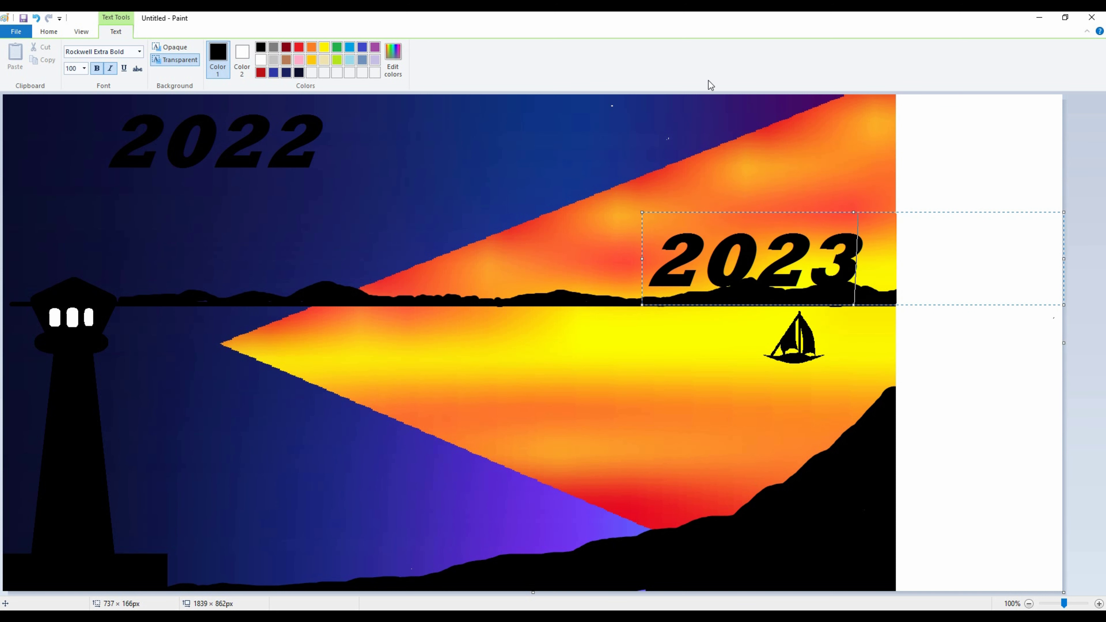
left_click(858, 374)
left_click_drag(1064, 343, 896, 343)
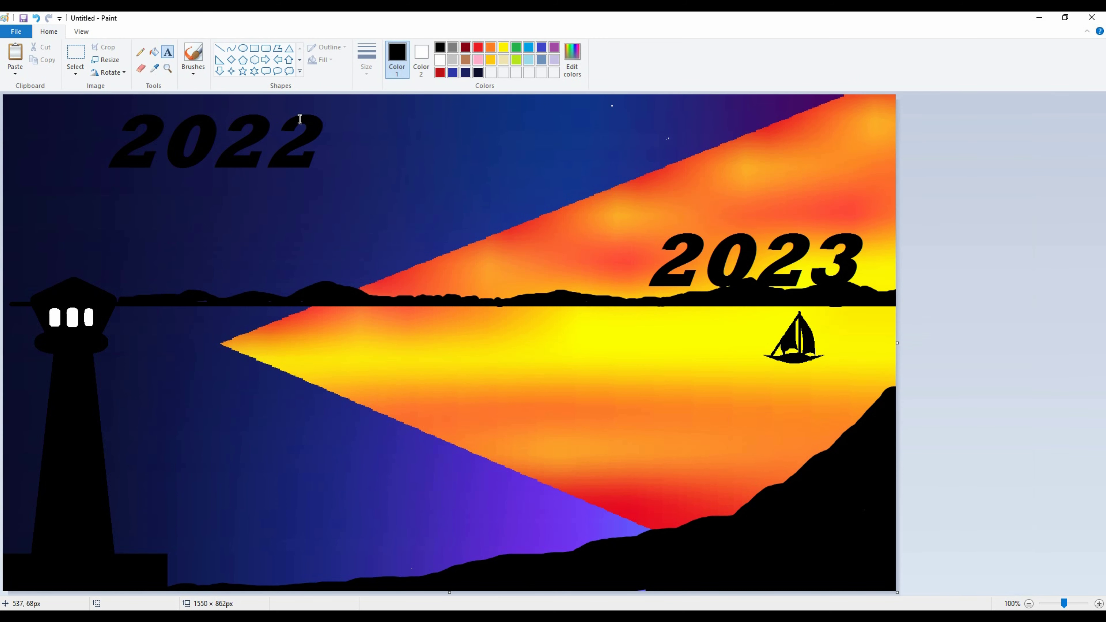
Cover the zero of "2023" with a filled white circle of about 103 × 105 px.
left_click(440, 61)
left_click(154, 51)
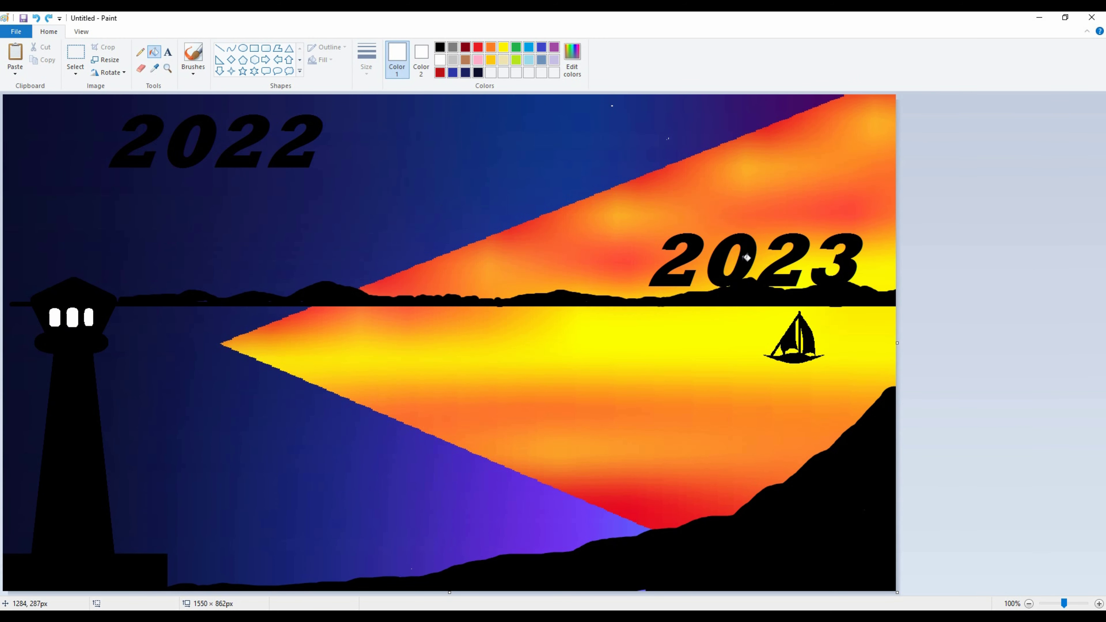
left_click(243, 48)
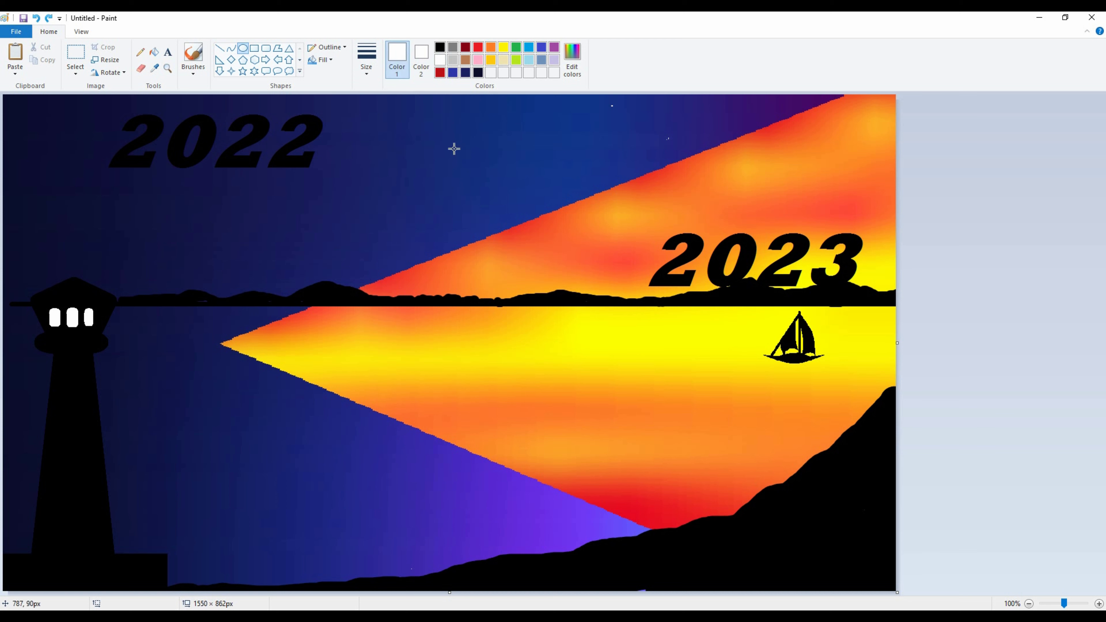
left_click_drag(713, 284, 755, 227)
left_click_drag(714, 284, 702, 288)
left_click_drag(756, 258, 762, 258)
key("Down")
key("Down")
key("Down")
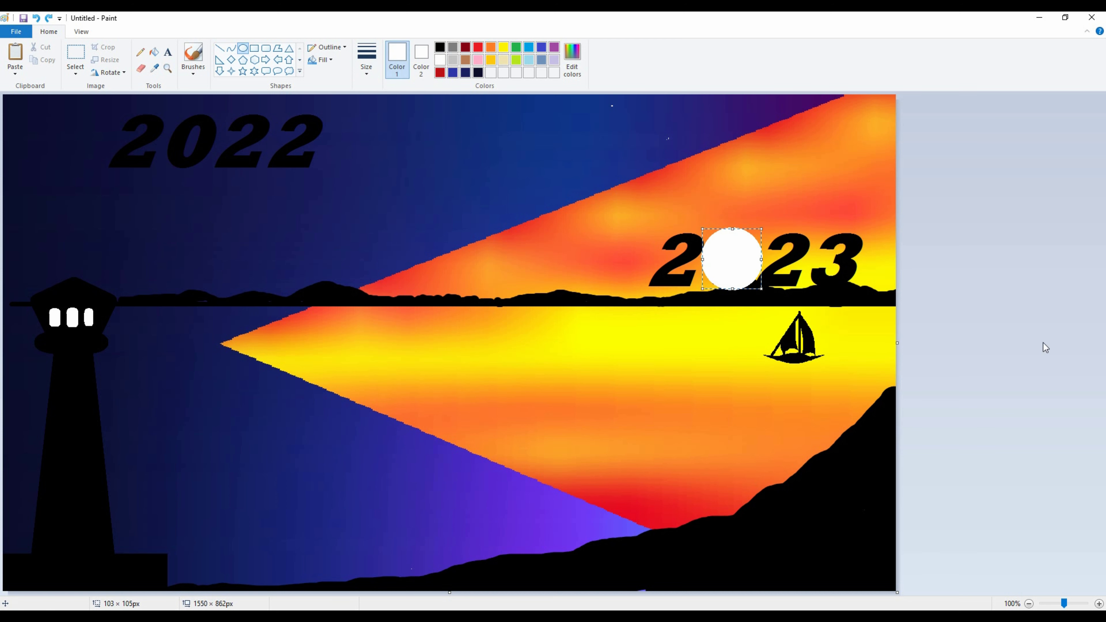
Build up the hill ridge beneath "2023" with black brush strokes.
left_click(440, 47)
left_click(193, 59)
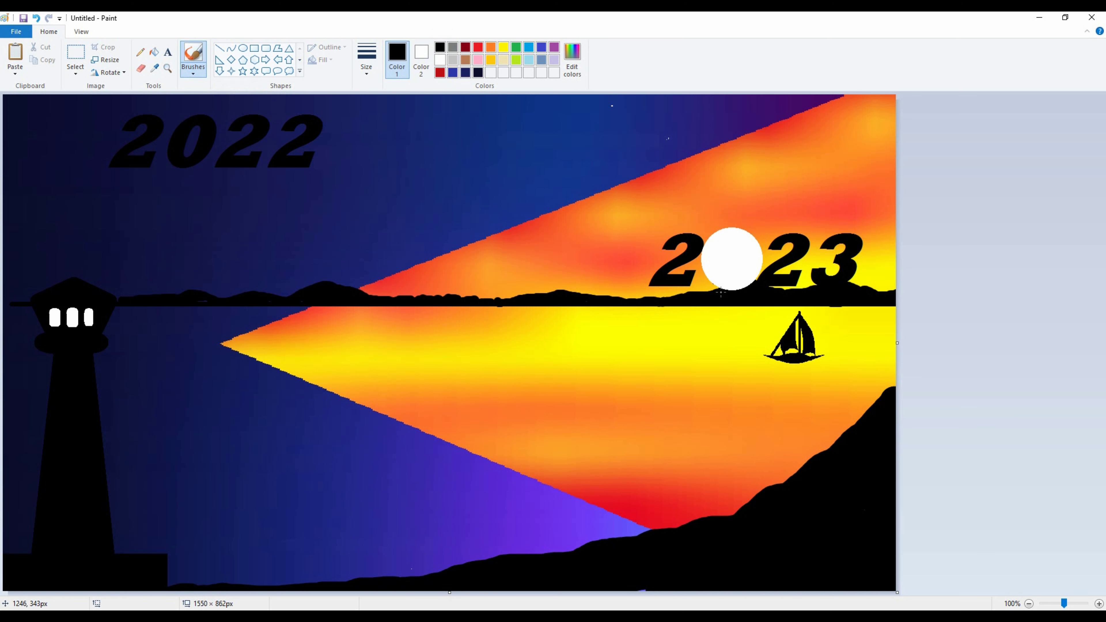
mouse_move(637, 295)
left_mouse_down()
mouse_move(613, 301)
mouse_move(693, 296)
left_mouse_up()
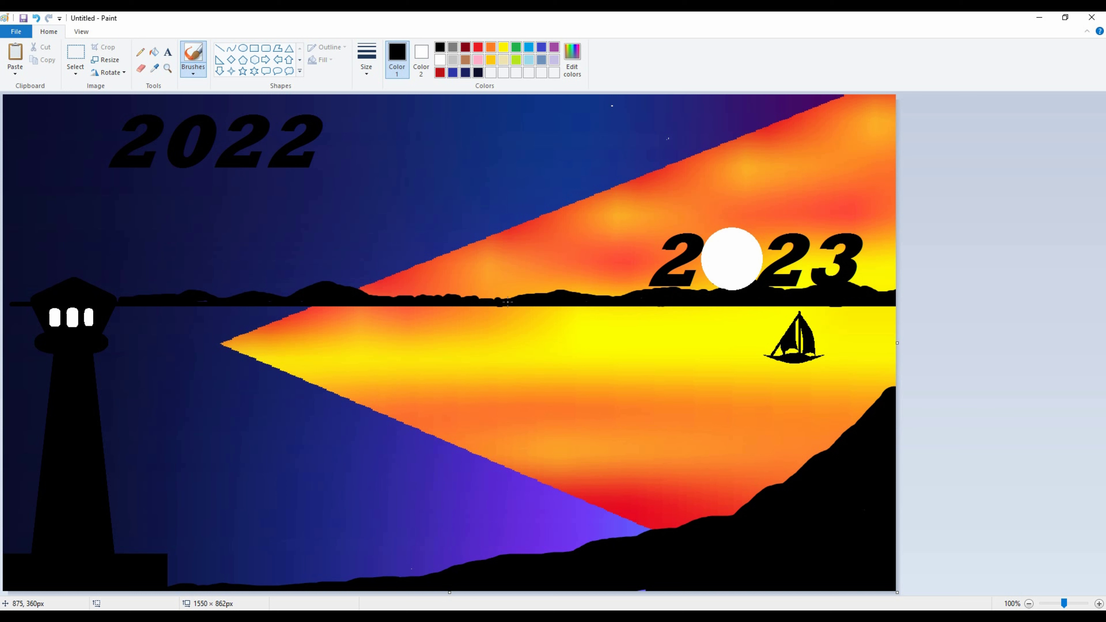
Dot small white stars across the dark blue sky around "2022" with the Pencil.
left_click(440, 60)
left_click(140, 52)
left_click(389, 123)
left_click(339, 218)
left_click(212, 210)
left_click(87, 116)
left_click(41, 114)
left_click(54, 188)
left_click(26, 244)
left_click(94, 227)
left_click(358, 109)
left_click(433, 114)
left_click(503, 190)
left_click(387, 216)
left_click(368, 158)
Scatter yellow and red airbrush spots across the orange sky above "2023".
left_click(193, 72)
left_click(196, 114)
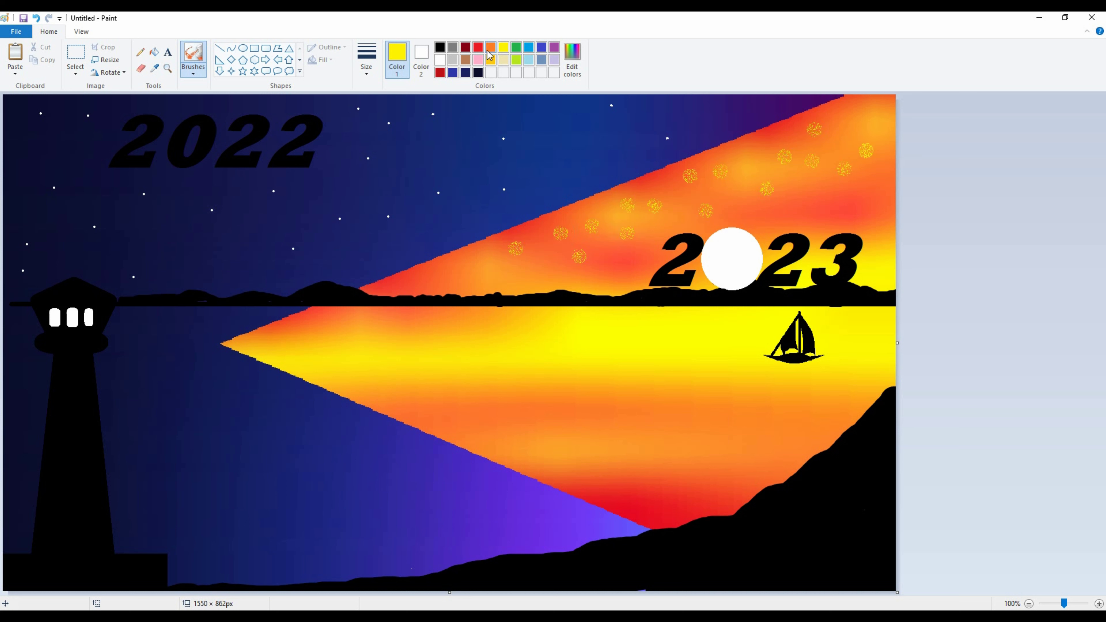
left_click(862, 121)
left_click(477, 47)
left_click(529, 234)
left_click(558, 253)
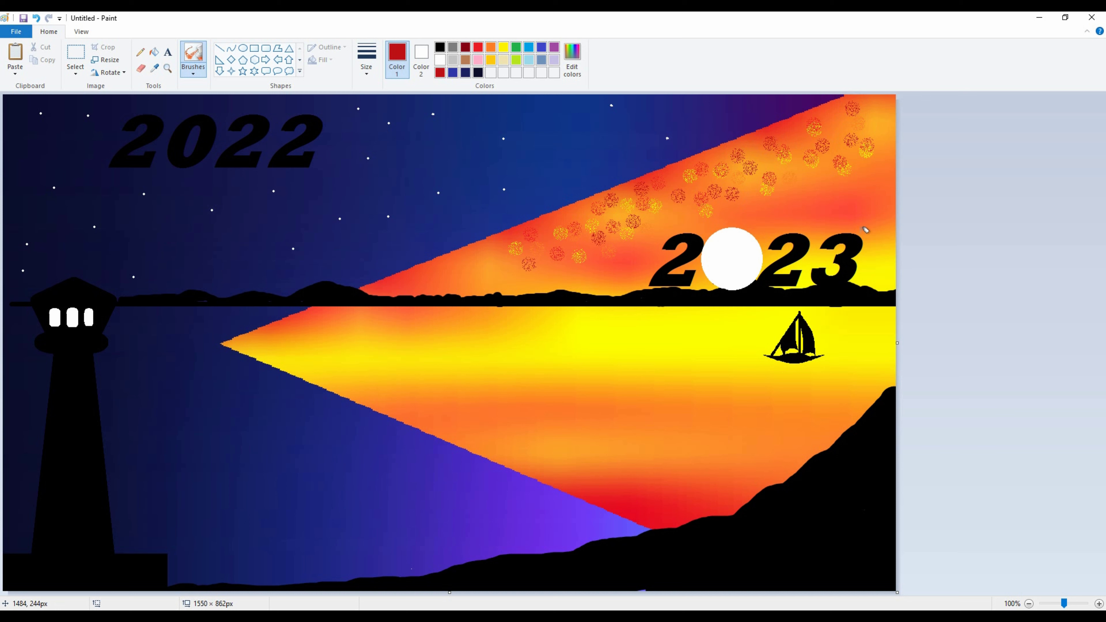
left_click(503, 49)
left_click(847, 193)
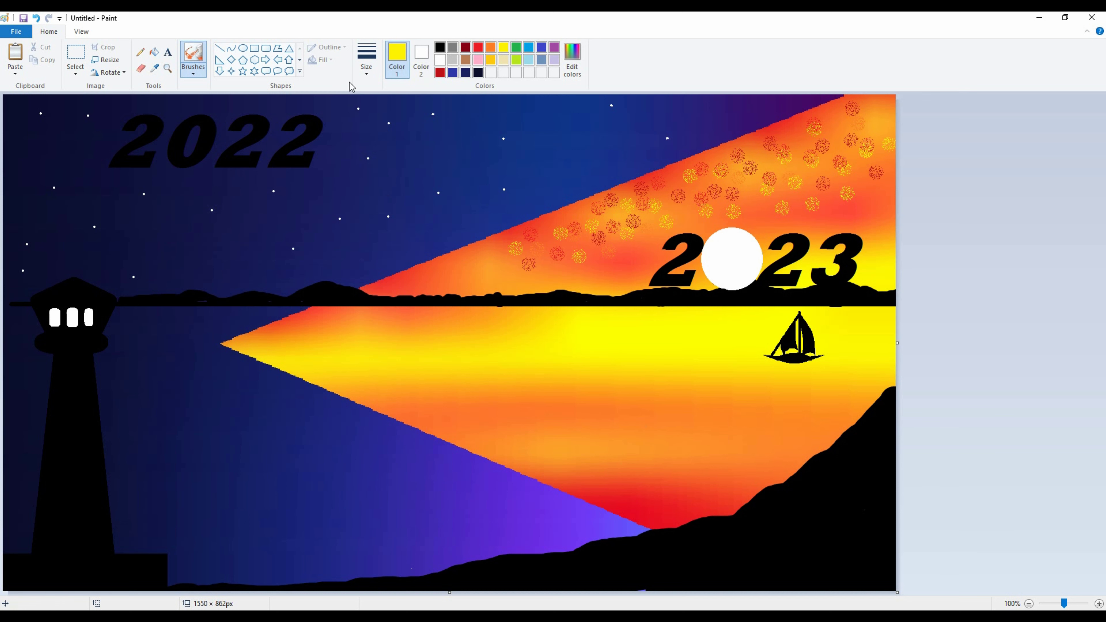
Draw a short horizontal baseline in the water beside the lighthouse and paint a small black island on it.
left_click(219, 48)
left_click_drag(124, 456, 201, 455)
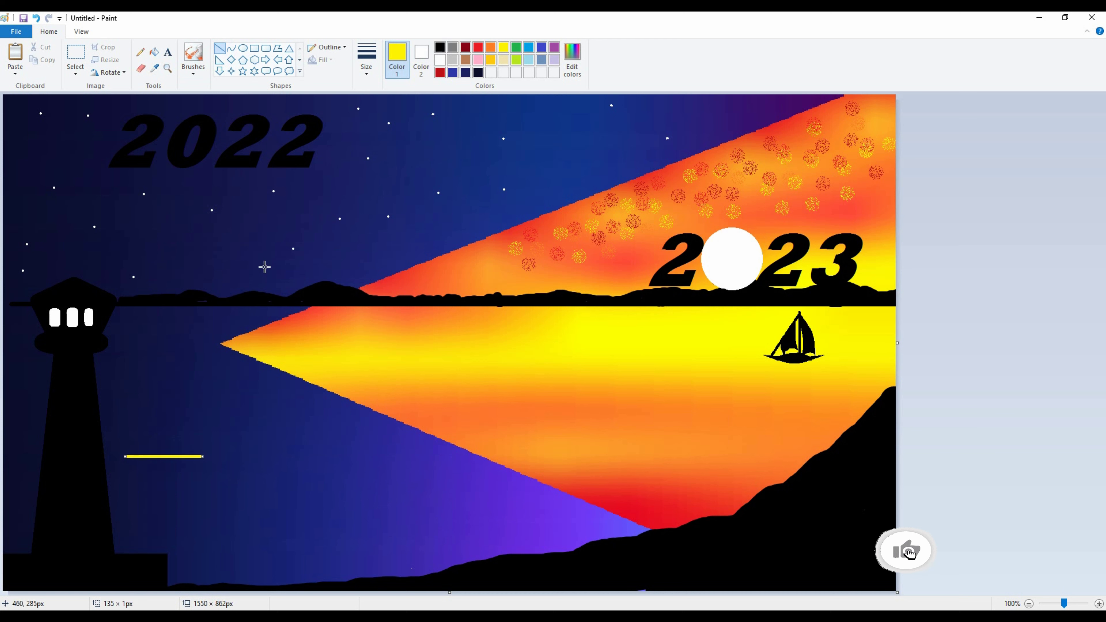
left_click(440, 47)
left_click(193, 72)
left_click(183, 94)
mouse_move(124, 456)
left_mouse_down()
mouse_move(166, 445)
mouse_move(197, 456)
mouse_move(135, 455)
left_mouse_up()
Draw three more black baselines in the dark water and paint a small rocky island on each.
left_click(220, 47)
left_click_drag(188, 491, 288, 492)
left_click_drag(183, 558, 272, 559)
mouse_move(322, 543)
left_mouse_down()
mouse_move(413, 544)
mouse_move(416, 533)
left_mouse_up()
left_click(195, 59)
mouse_move(272, 490)
left_mouse_down()
mouse_move(204, 484)
mouse_move(219, 486)
left_mouse_up()
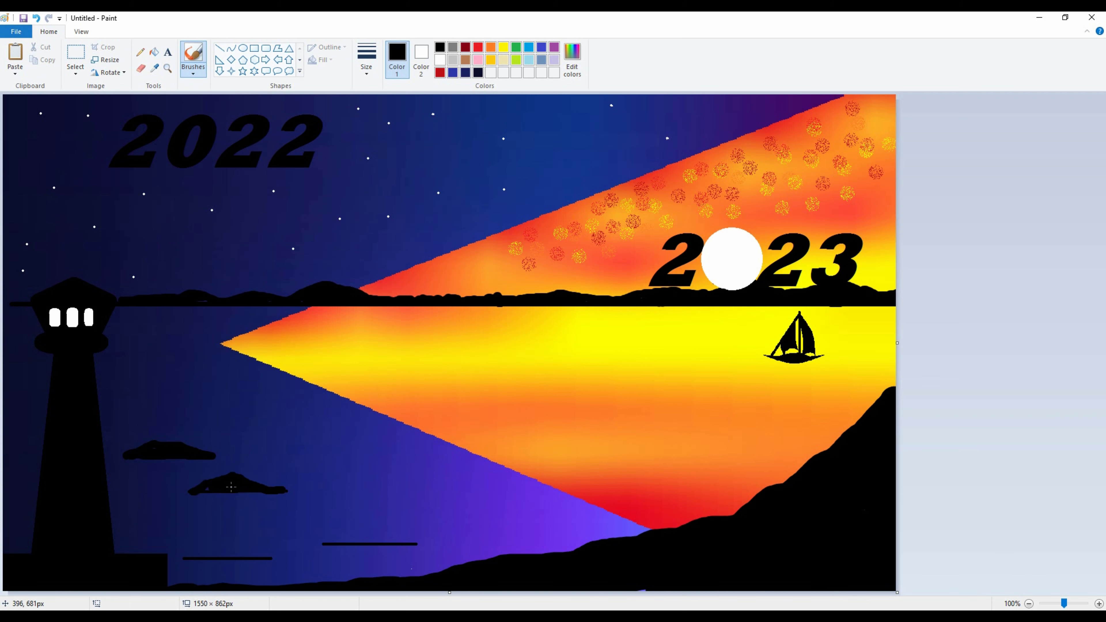
left_click_drag(337, 536, 348, 535)
left_click_drag(275, 557, 242, 551)
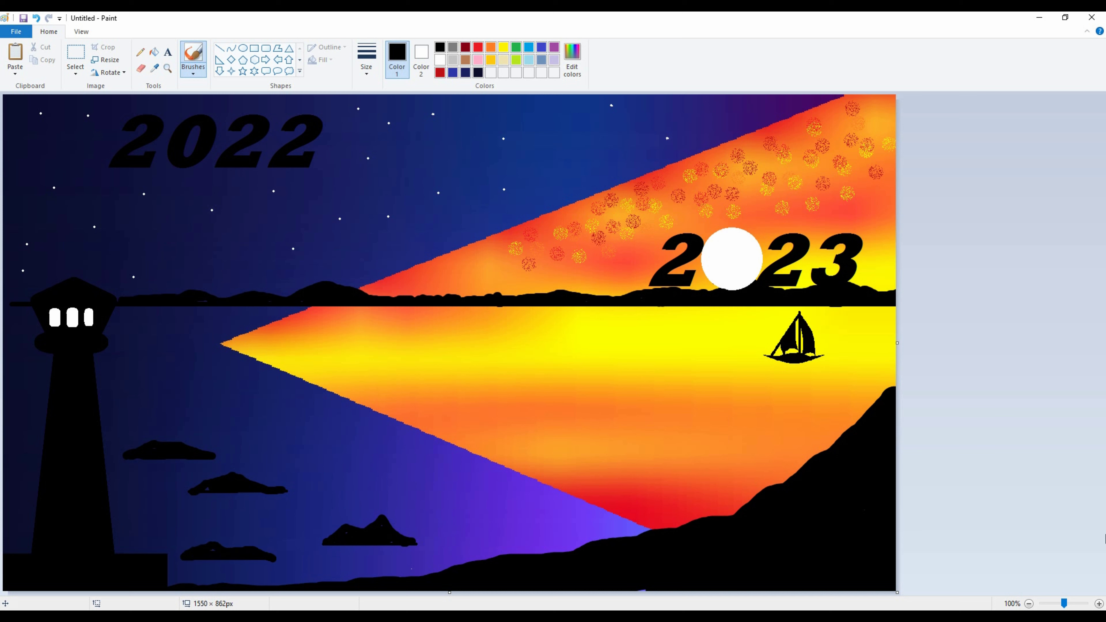
Airbrush a widening light beam in yellow and orange from the lighthouse lamp to the coloured water.
left_click(503, 47)
left_click(193, 72)
left_click(196, 114)
mouse_move(140, 334)
left_mouse_down()
mouse_move(236, 344)
mouse_move(146, 324)
mouse_move(158, 324)
mouse_move(186, 327)
mouse_move(97, 334)
mouse_move(118, 326)
mouse_move(210, 350)
mouse_move(222, 324)
mouse_move(164, 325)
mouse_move(245, 328)
mouse_move(206, 364)
mouse_move(240, 345)
mouse_move(245, 356)
mouse_move(270, 351)
mouse_move(161, 325)
mouse_move(292, 319)
left_mouse_up()
left_click(491, 47)
mouse_move(109, 325)
left_mouse_down()
mouse_move(222, 327)
mouse_move(235, 331)
mouse_move(222, 355)
mouse_move(289, 364)
left_mouse_up()
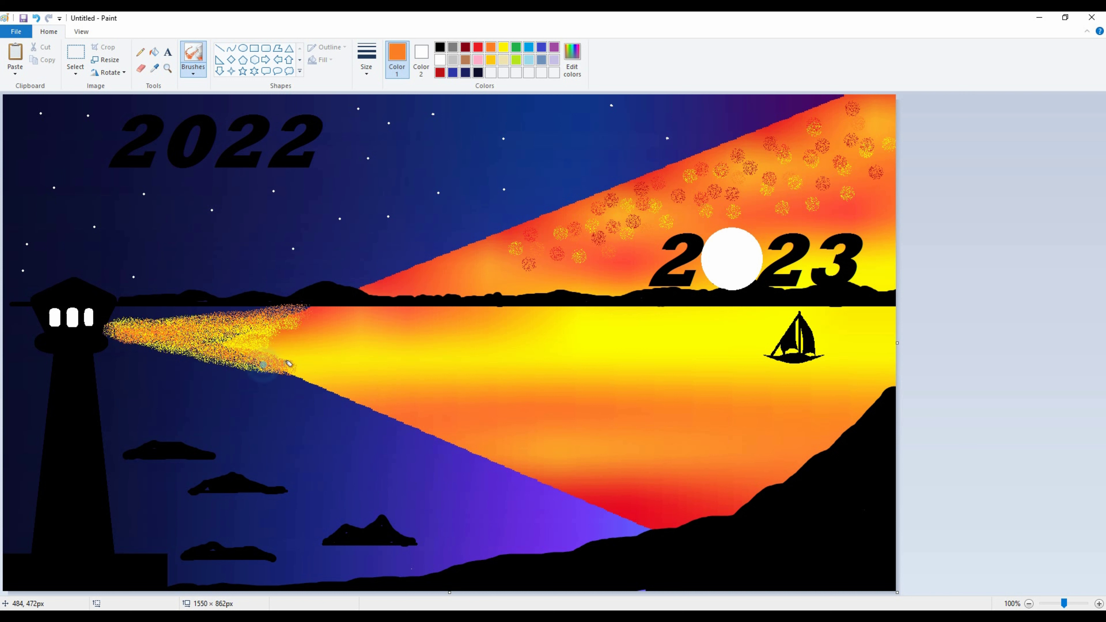
Layer red, dark red and yellow airbrush strokes into the lighthouse beam.
left_click(478, 47)
mouse_move(167, 341)
left_mouse_down()
mouse_move(255, 357)
mouse_move(124, 320)
mouse_move(115, 330)
mouse_move(262, 361)
left_mouse_up()
left_click(440, 72)
left_click(503, 47)
left_click_drag(117, 327, 268, 361)
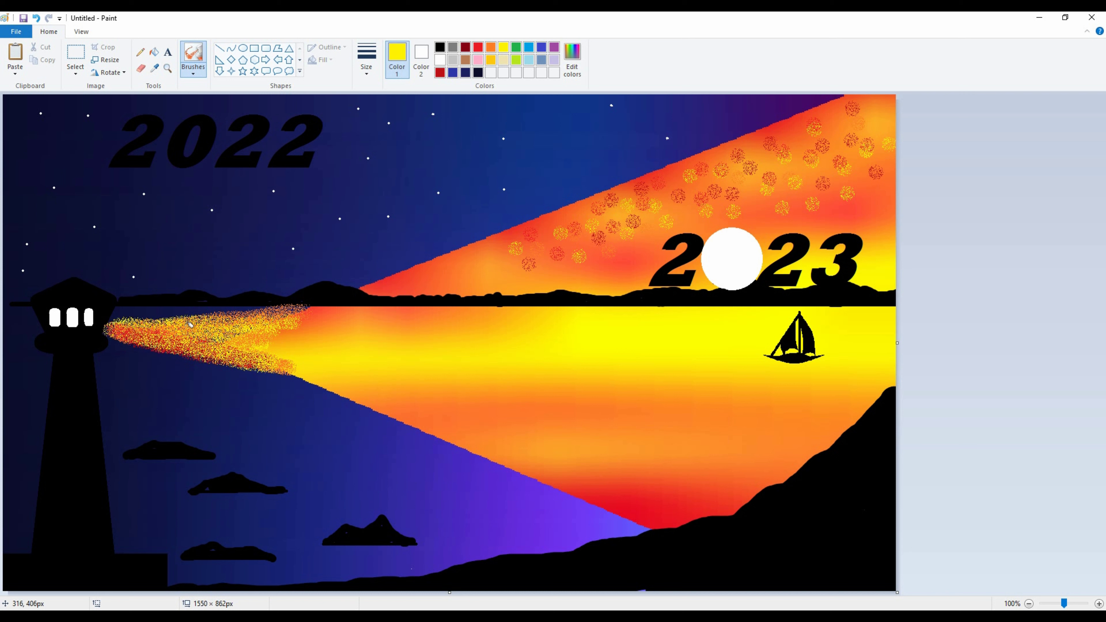
Blend the beam into the water with orange and a golden yellow sampled from the picture.
left_click(491, 47)
left_click_drag(218, 331, 266, 345)
left_click(155, 68)
left_click(286, 350)
mouse_move(204, 331)
left_mouse_down()
mouse_move(253, 336)
mouse_move(114, 330)
mouse_move(310, 309)
mouse_move(280, 368)
left_mouse_up()
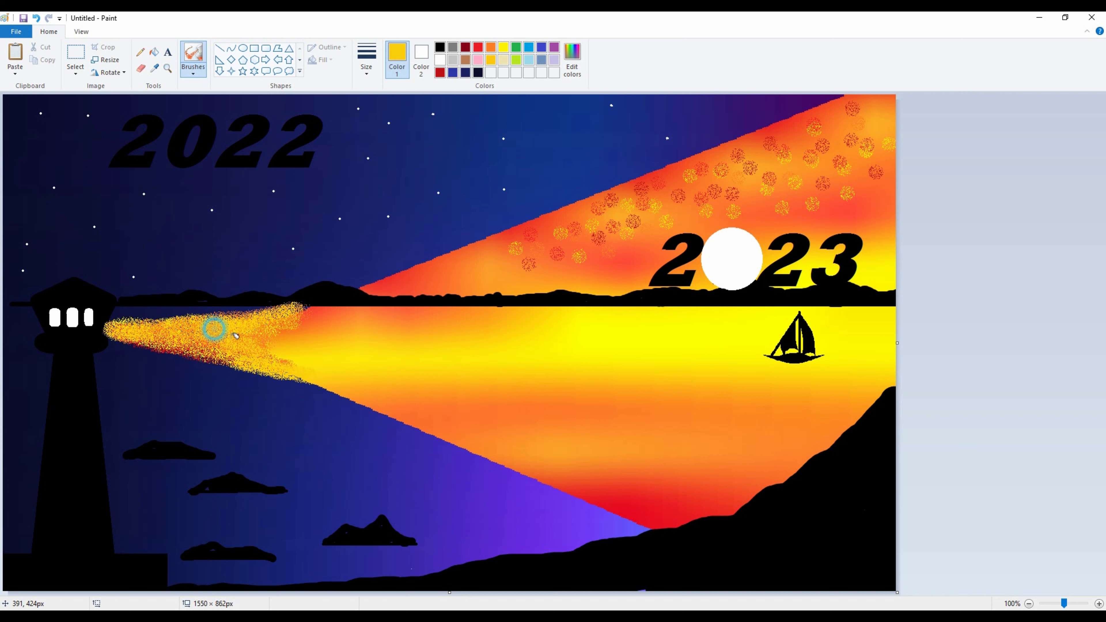
Soften the wide end of the beam with orange-red and amber tones sampled from the adjoining water.
left_click(154, 68)
left_click(301, 310)
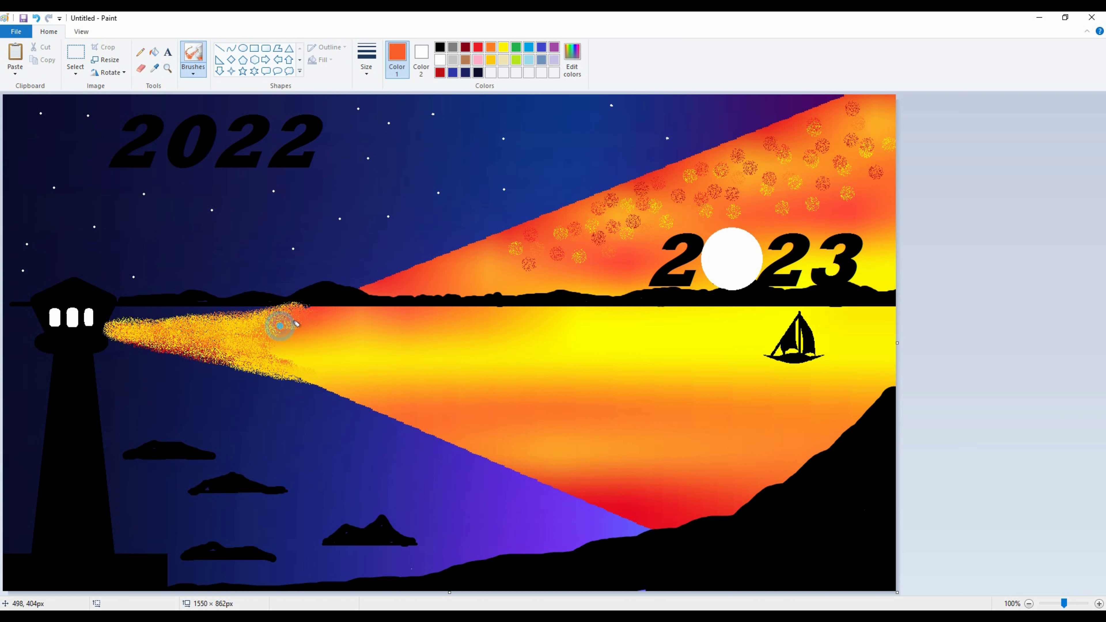
left_click_drag(288, 311, 264, 325)
left_click(155, 67)
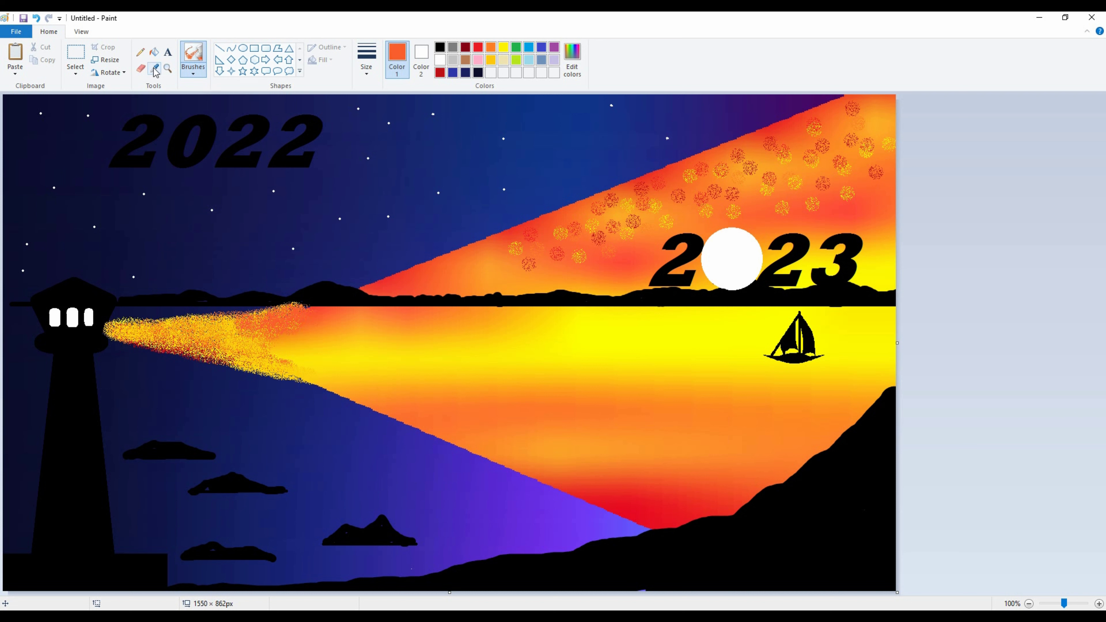
left_click(274, 332)
left_click(255, 315)
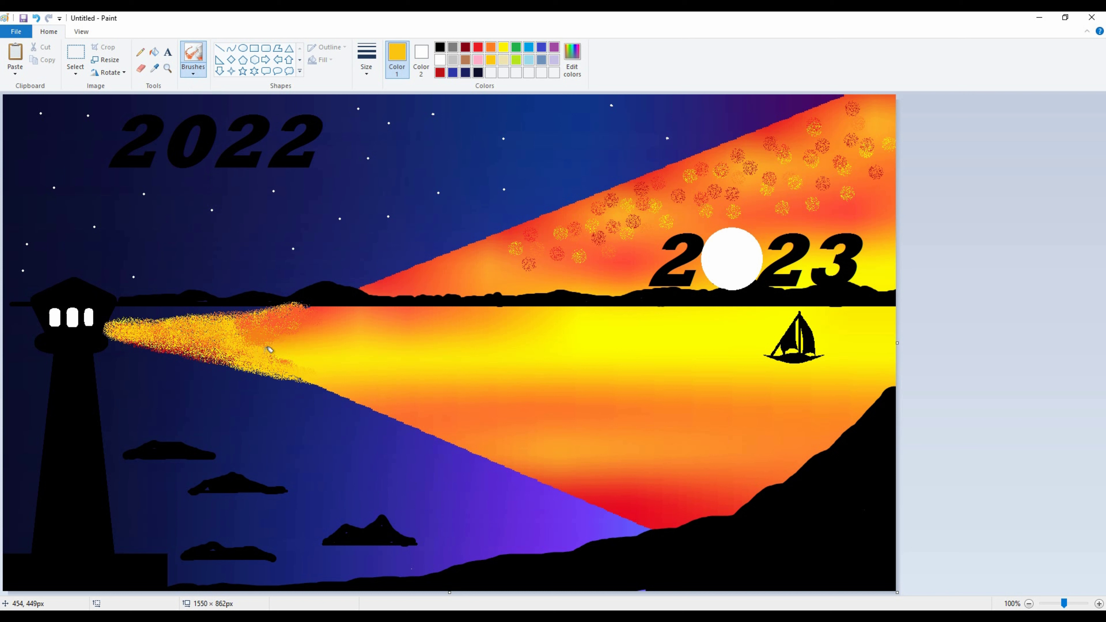
left_click_drag(231, 357, 205, 334)
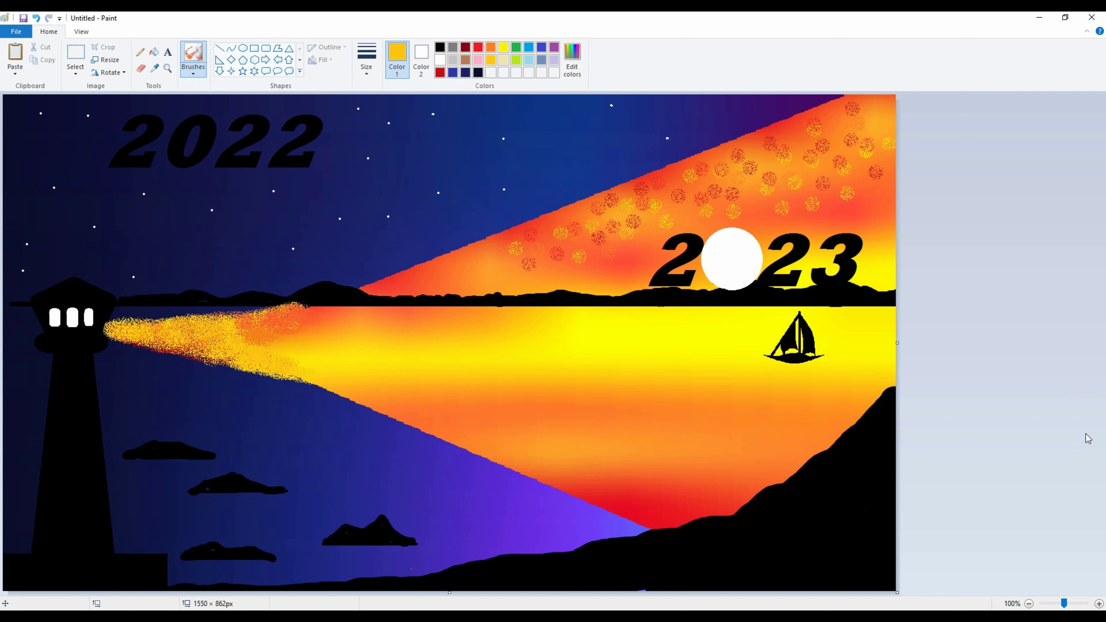
Shade the black foreground hillside with grey brush strokes and darken parts of it with black.
left_click(452, 60)
mouse_move(773, 569)
left_mouse_down()
mouse_move(878, 420)
mouse_move(701, 534)
mouse_move(807, 519)
mouse_move(880, 420)
mouse_move(888, 575)
left_mouse_up()
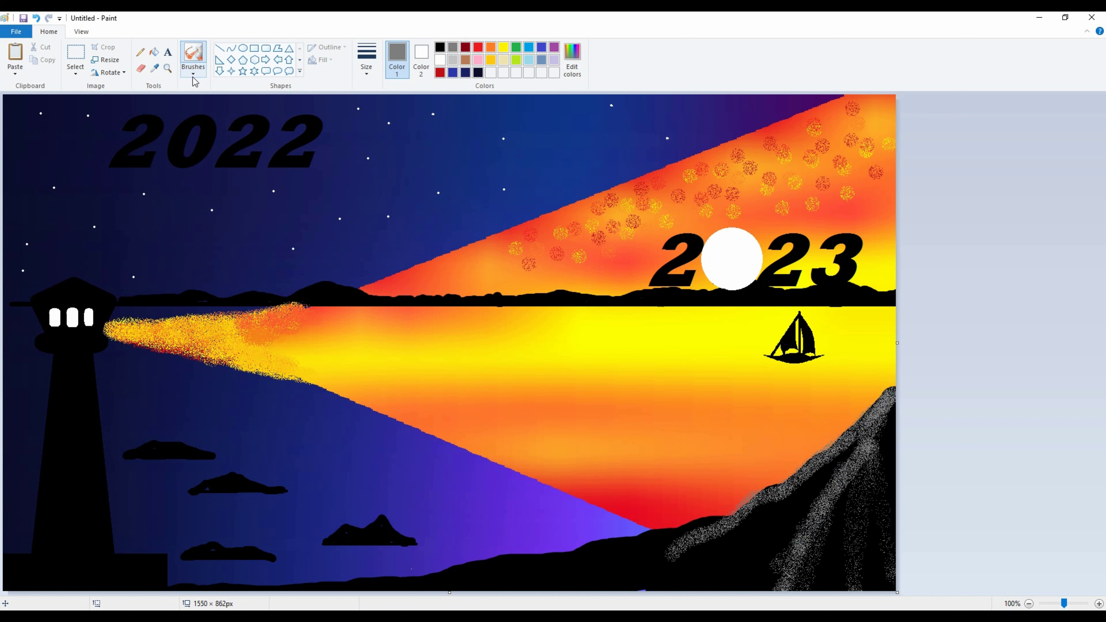
mouse_move(737, 571)
left_mouse_down()
mouse_move(840, 409)
mouse_move(714, 549)
left_mouse_up()
mouse_move(714, 549)
left_mouse_down()
mouse_move(823, 498)
mouse_move(391, 603)
mouse_move(884, 545)
mouse_move(871, 438)
mouse_move(710, 528)
mouse_move(797, 482)
mouse_move(884, 494)
mouse_move(895, 402)
mouse_move(731, 514)
mouse_move(475, 584)
mouse_move(394, 591)
left_mouse_up()
left_click(440, 48)
mouse_move(773, 499)
left_mouse_down()
mouse_move(695, 606)
mouse_move(888, 462)
mouse_move(824, 504)
mouse_move(874, 504)
mouse_move(875, 418)
mouse_move(775, 566)
mouse_move(595, 571)
mouse_move(770, 558)
mouse_move(884, 571)
left_mouse_up()
Mix a dark grey (red, green and blue 36) and draw a line about 347 px tall down the lighthouse tower's right side.
left_click(572, 57)
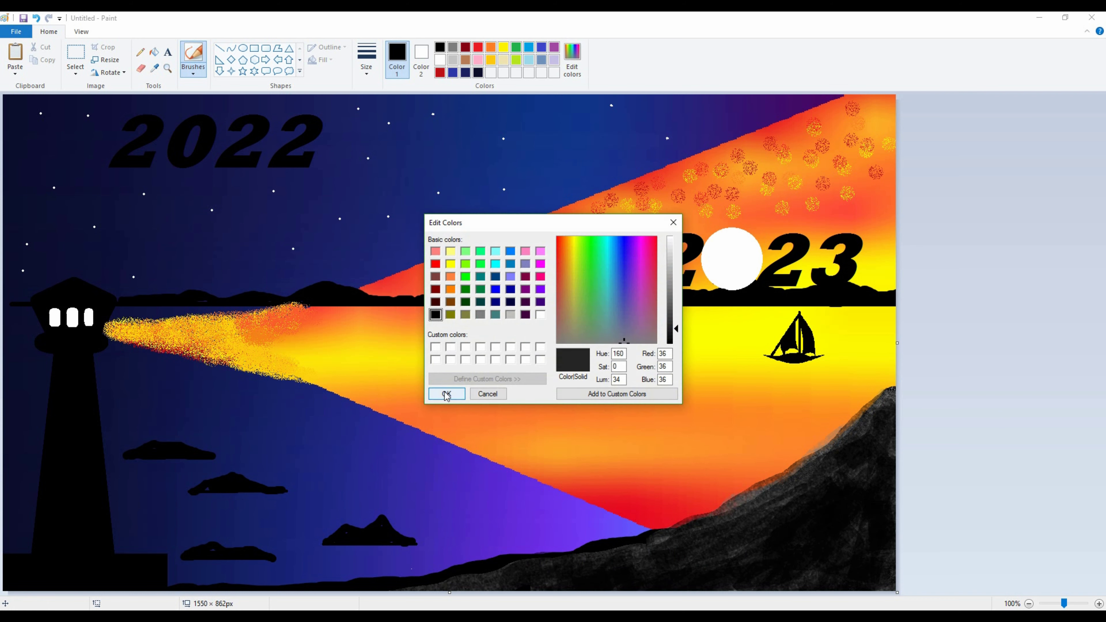
left_click(447, 393)
left_click(220, 48)
left_click_drag(84, 357, 104, 556)
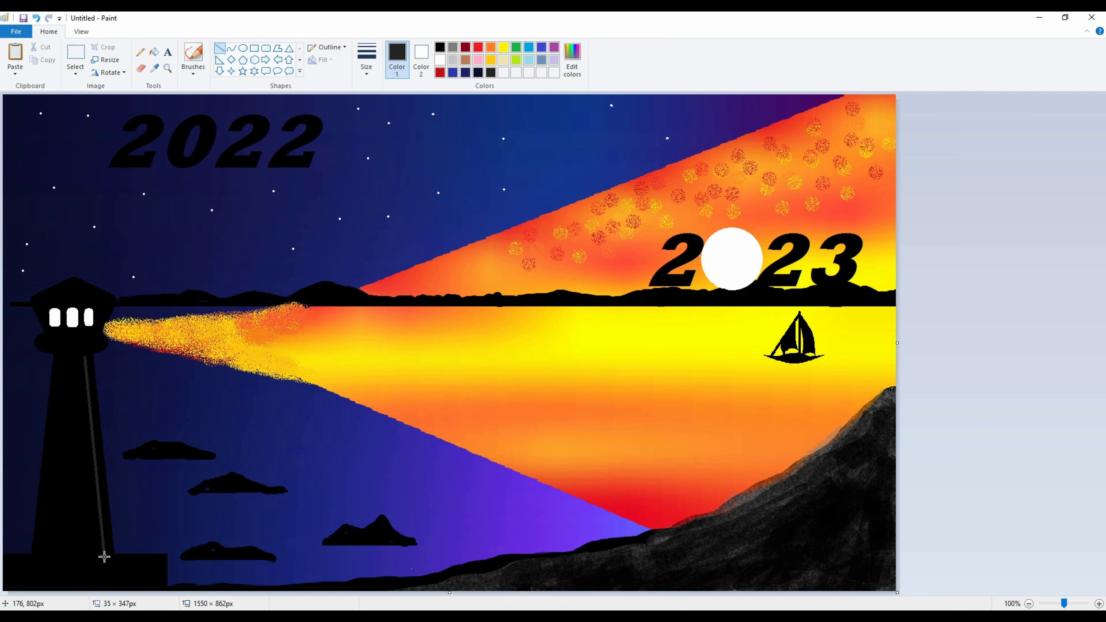
Mix a dark grey (red, green and blue 27) for outline and fill, and shade the lighthouse tower's right edge with a polygon about 58 × 347 px.
left_click(571, 57)
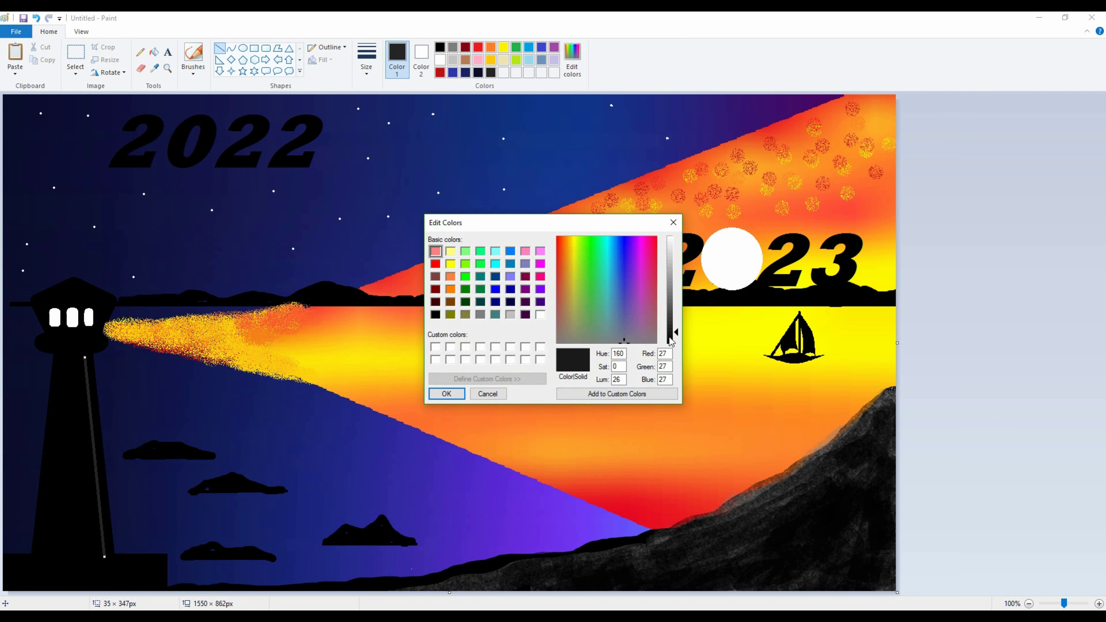
left_click(447, 394)
left_click(572, 56)
left_click(448, 394)
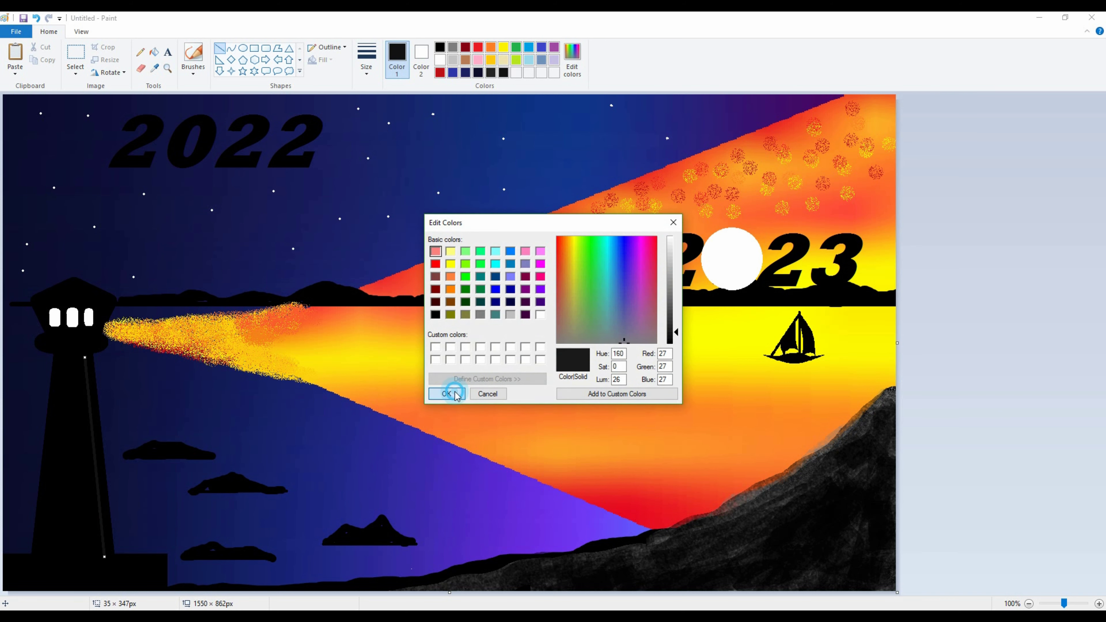
left_click(277, 48)
left_click(420, 59)
left_click(516, 72)
left_click(92, 356)
left_click(114, 555)
left_click(104, 555)
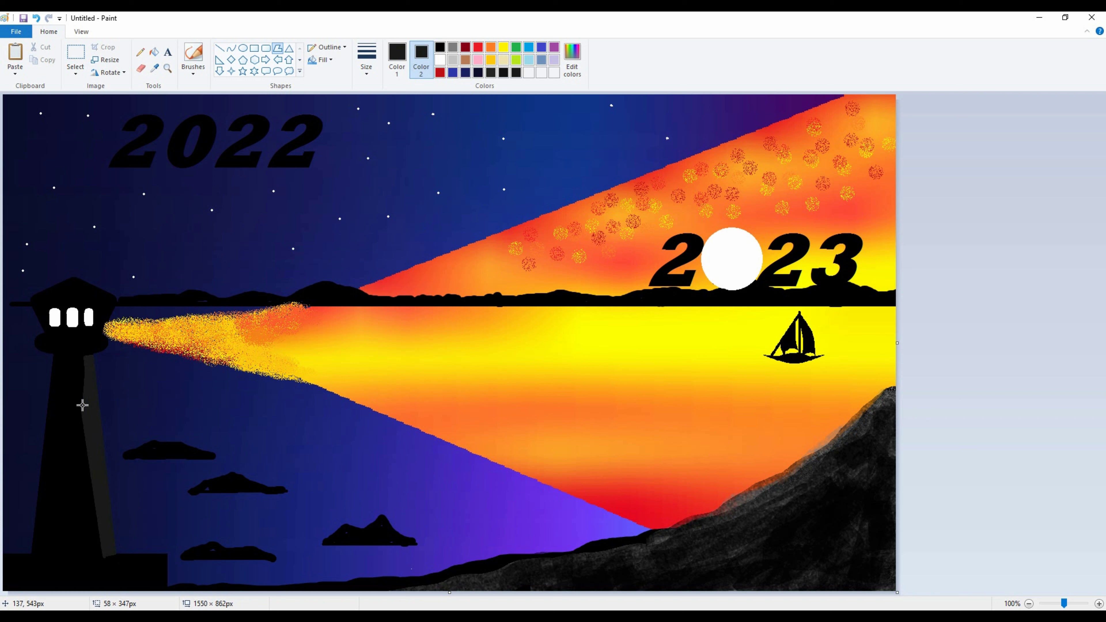
Widen the tower's shaded side towards its centre with a second filled dark grey polygon.
left_click_drag(82, 354, 85, 557)
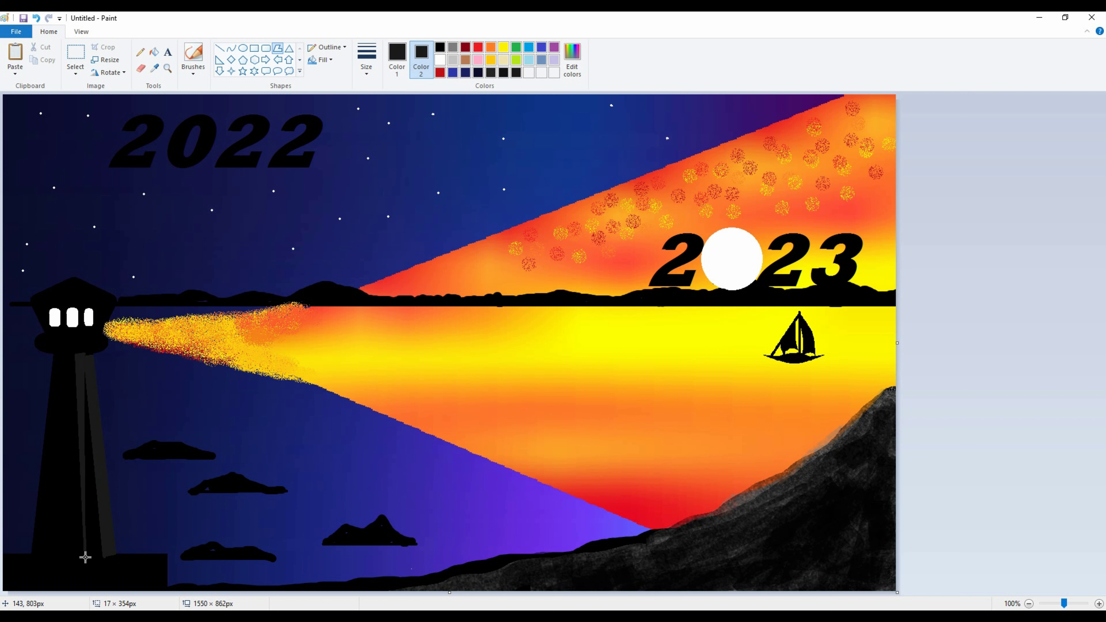
left_click(104, 554)
left_click(86, 355)
left_click(962, 457)
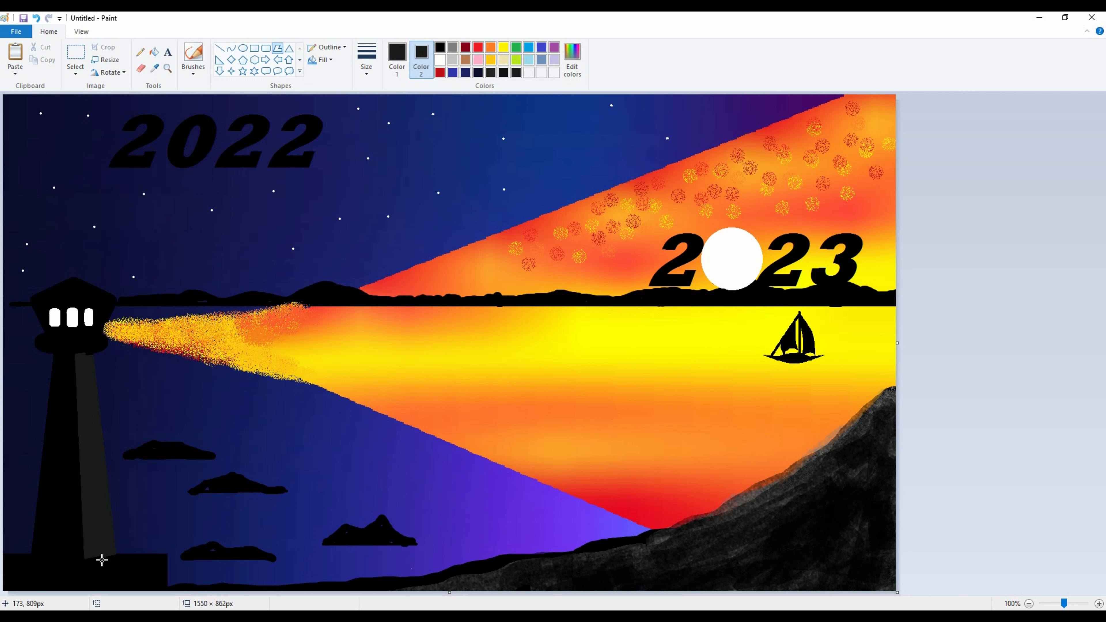
Shade the right part of the lighthouse base with a filled dark grey polygon.
left_click_drag(153, 551, 168, 553)
left_click_drag(145, 566, 140, 575)
left_click(90, 558)
left_click(380, 564)
Add four small white rounded-rectangle windows up the tower and a larger white door at its foot.
left_click(266, 48)
left_click(440, 59)
left_click(397, 59)
left_click(440, 59)
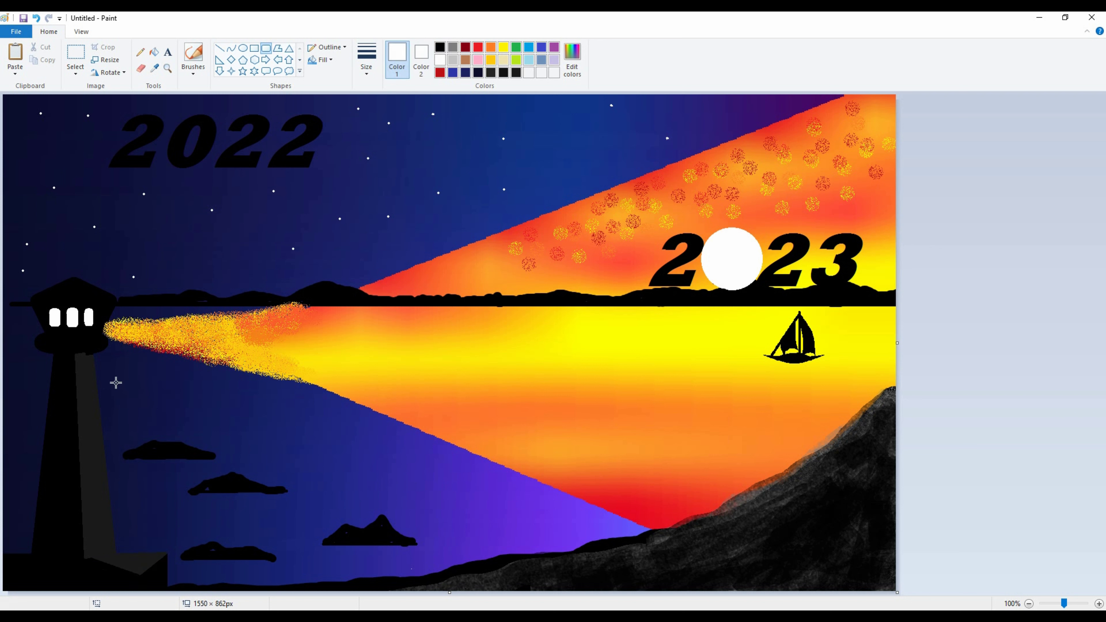
left_click_drag(62, 432, 62, 422)
left_click_drag(40, 521, 46, 510)
left_click_drag(68, 556, 73, 545)
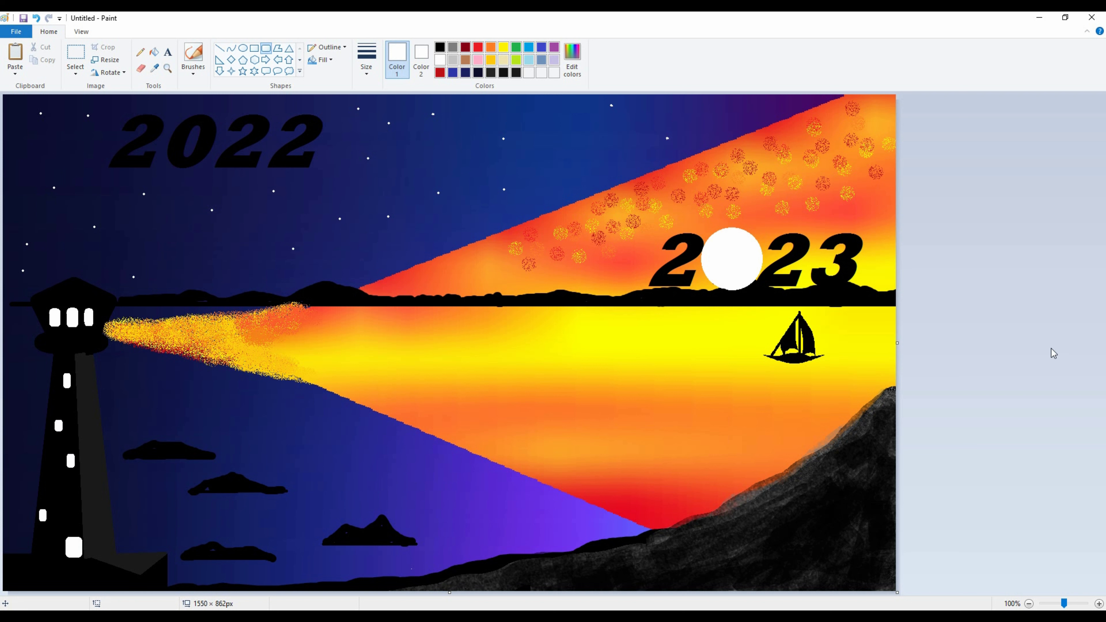
Extend the canvas to the right to a width of 1914 px.
left_click(242, 48)
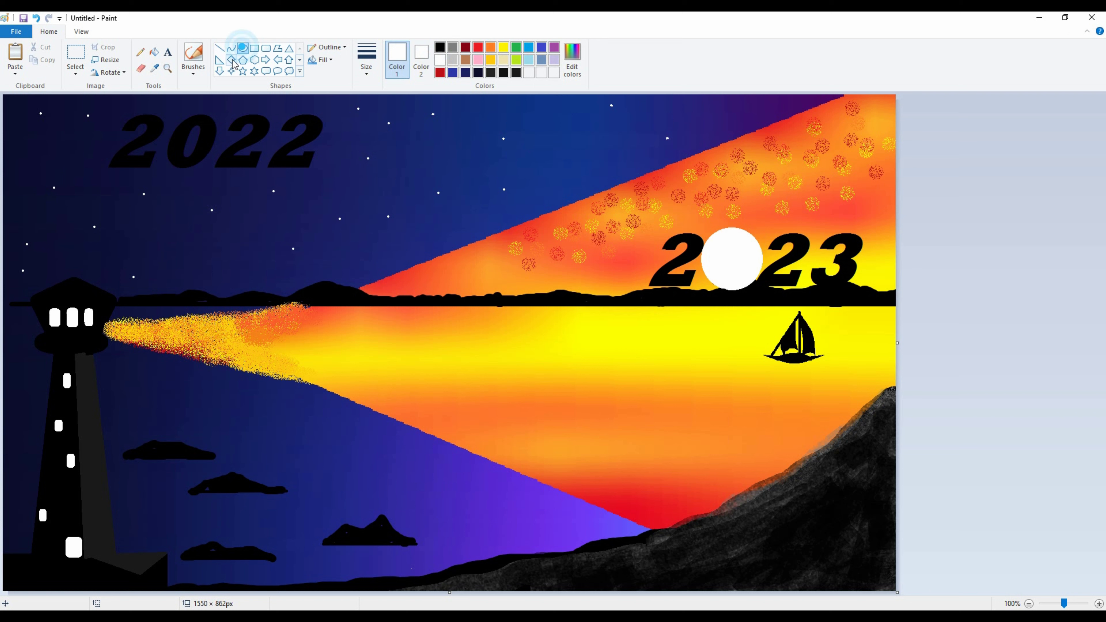
left_click_drag(897, 343, 1086, 331)
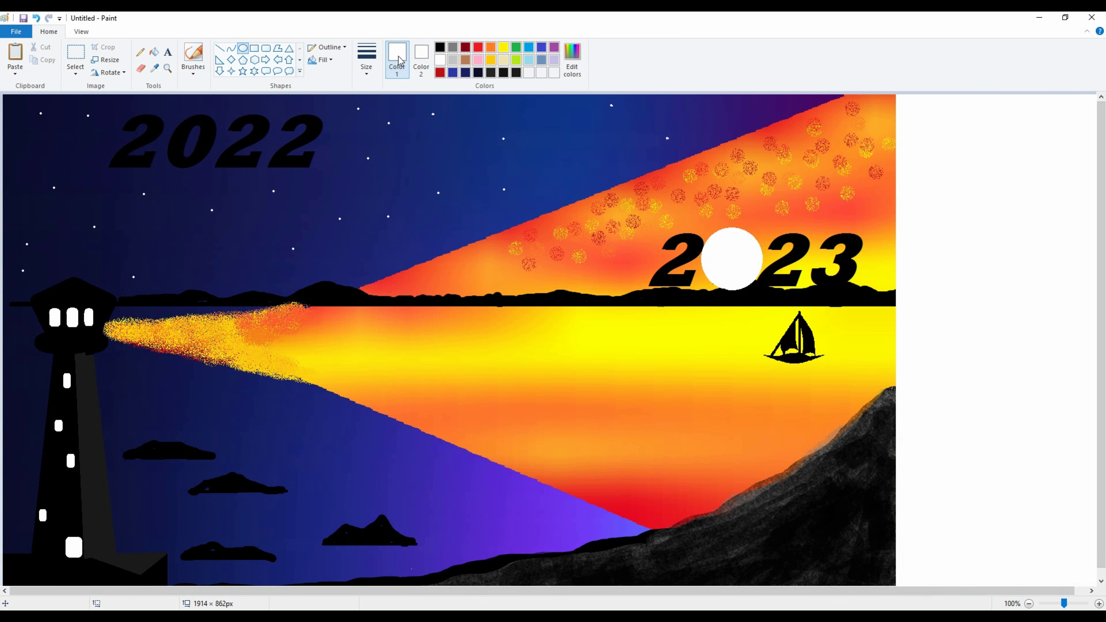
Fill the blank area beside the picture with indigo and draw a filled white circle about 321 × 331 px in it.
left_click(154, 52)
left_click(971, 218)
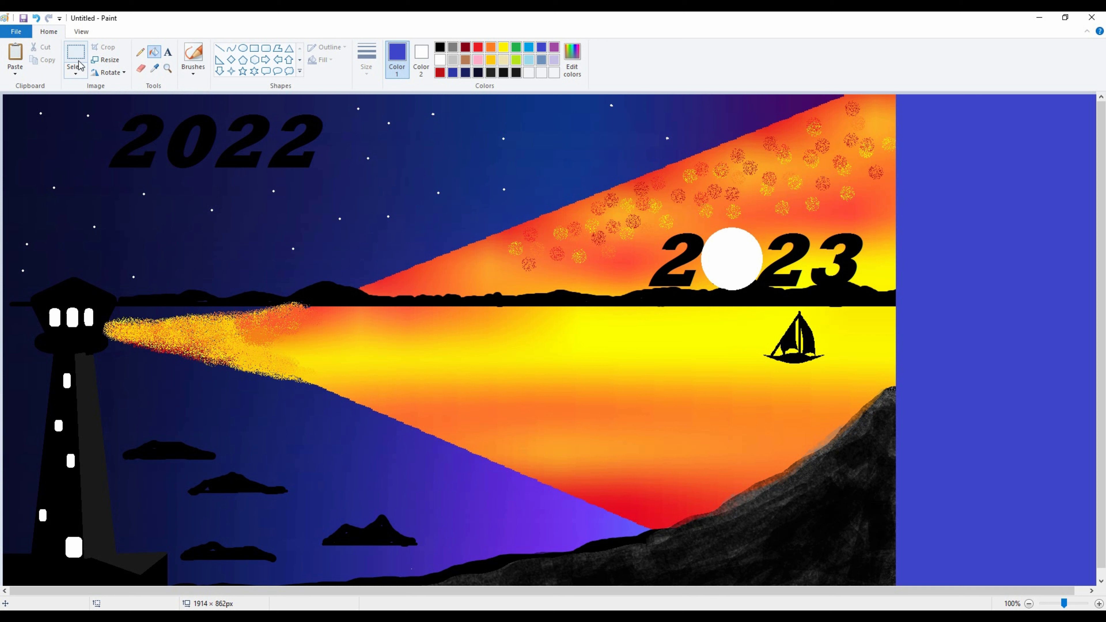
left_click(246, 51)
mouse_move(944, 437)
left_mouse_down()
mouse_move(963, 392)
mouse_move(1098, 279)
left_mouse_up()
left_click_drag(1019, 337, 985, 288)
left_click_drag(1065, 229, 1092, 199)
Refill the indigo area around the white circle with a dark navy sampled from the night sky.
left_click(154, 51)
left_click(154, 67)
left_click(50, 149)
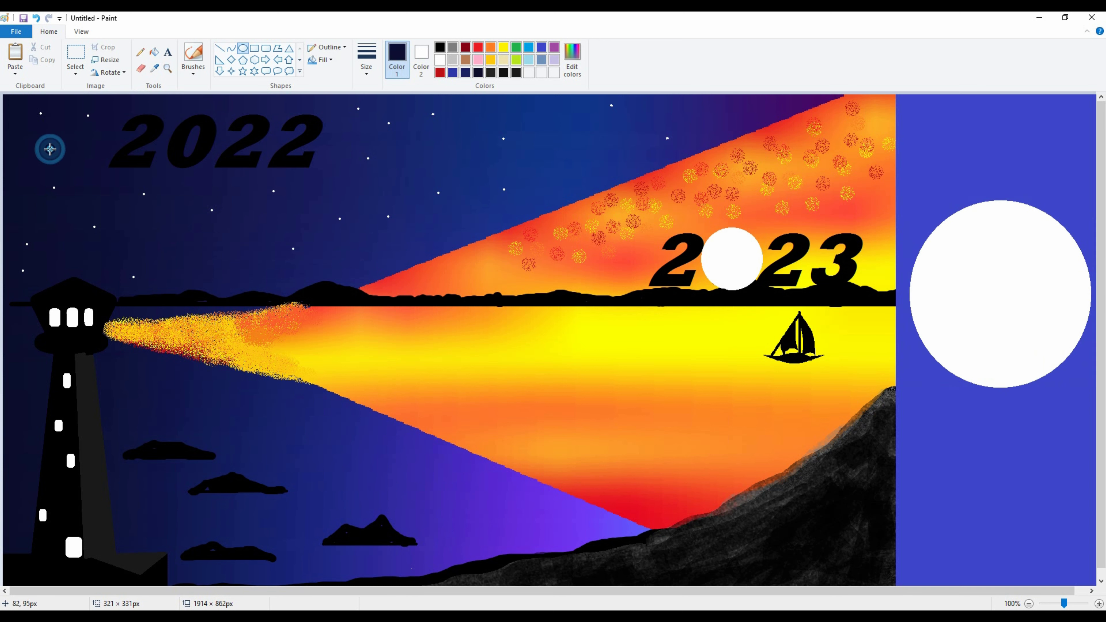
left_click(941, 427)
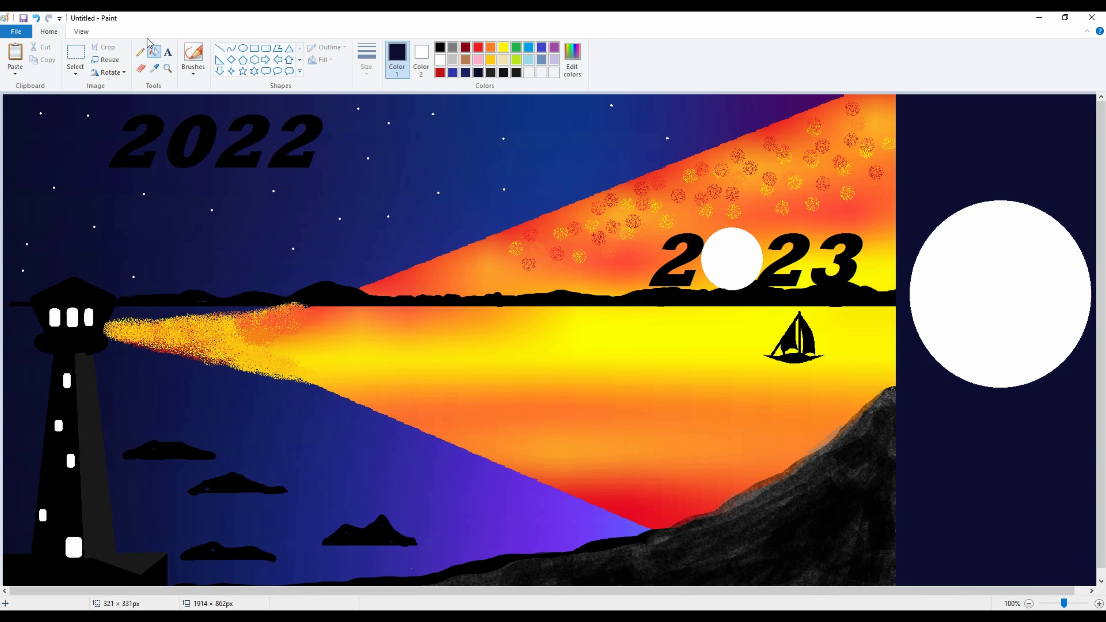
Cut the white disc into a crescent with an offset navy circle about 287 × 289 px filled with navy.
left_click(244, 51)
mouse_move(983, 317)
left_mouse_down()
mouse_move(1094, 198)
mouse_move(1102, 155)
left_mouse_up()
left_click_drag(1029, 213, 986, 260)
left_click_drag(1061, 203, 1101, 199)
left_click_drag(1043, 262, 1035, 266)
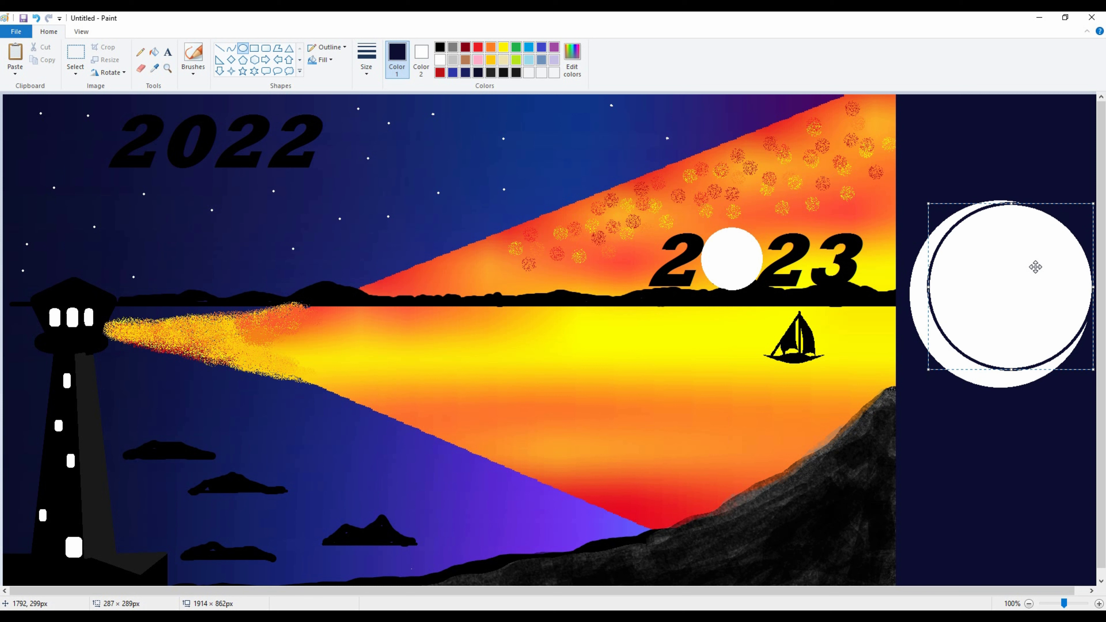
left_click(154, 51)
left_click(988, 264)
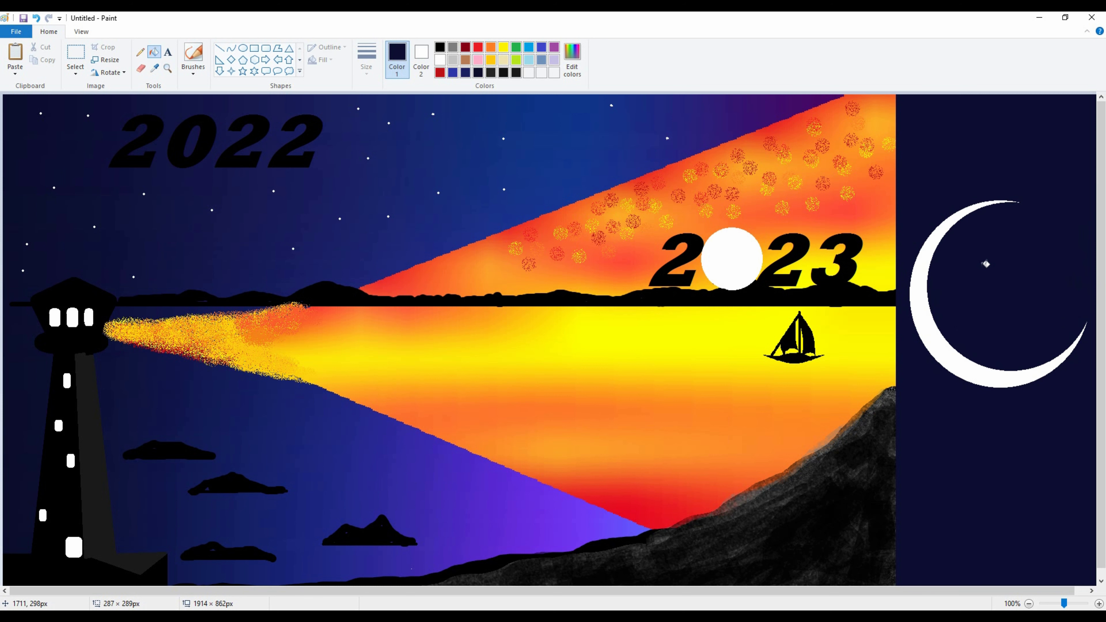
Try to copy the crescent moon and paste it over the night sky with a changed background colour.
left_click(76, 73)
left_click(101, 107)
left_click(421, 59)
left_click(154, 52)
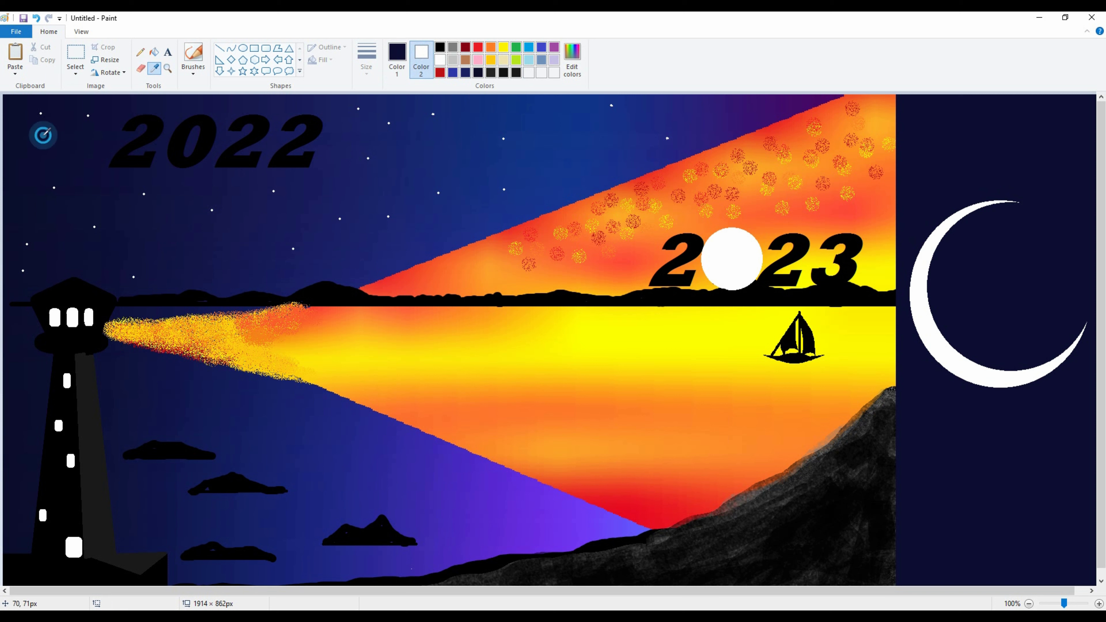
left_click(515, 72)
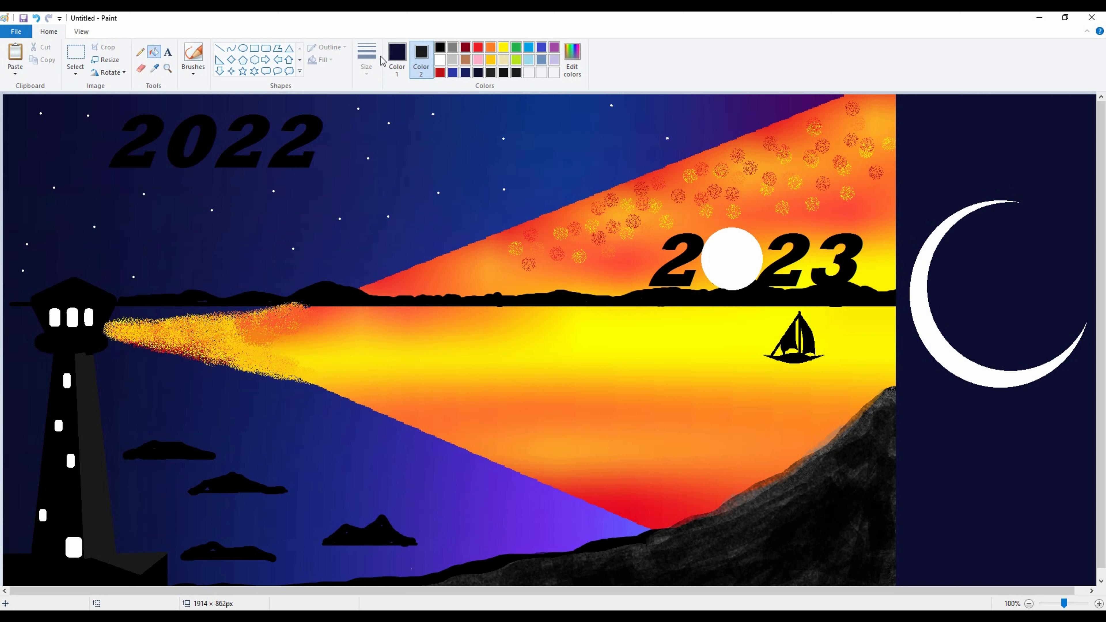
left_click(75, 73)
left_click(101, 106)
left_click_drag(908, 160, 920, 228)
key("ctrl+c")
key("ctrl+v")
left_click(440, 60)
left_click(76, 73)
left_click(134, 179)
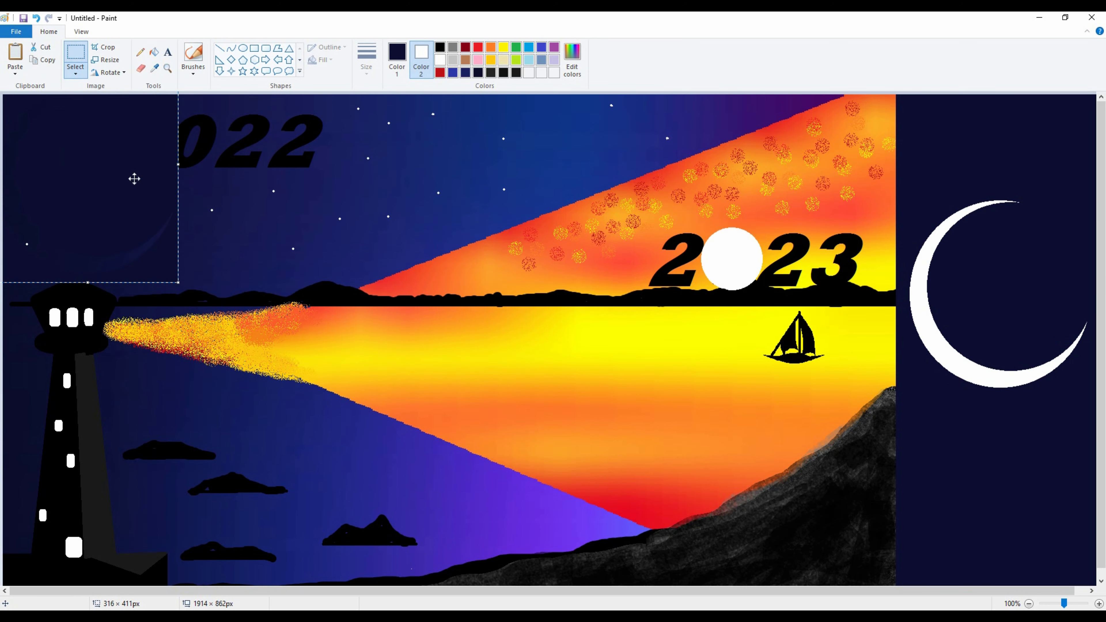
Undo the pasted crescent, both circles and the fills in the area beside the picture.
key("ctrl+z")
key("ctrl+z")
key("ctrl+z")
key("ctrl+z")
key("ctrl+z")
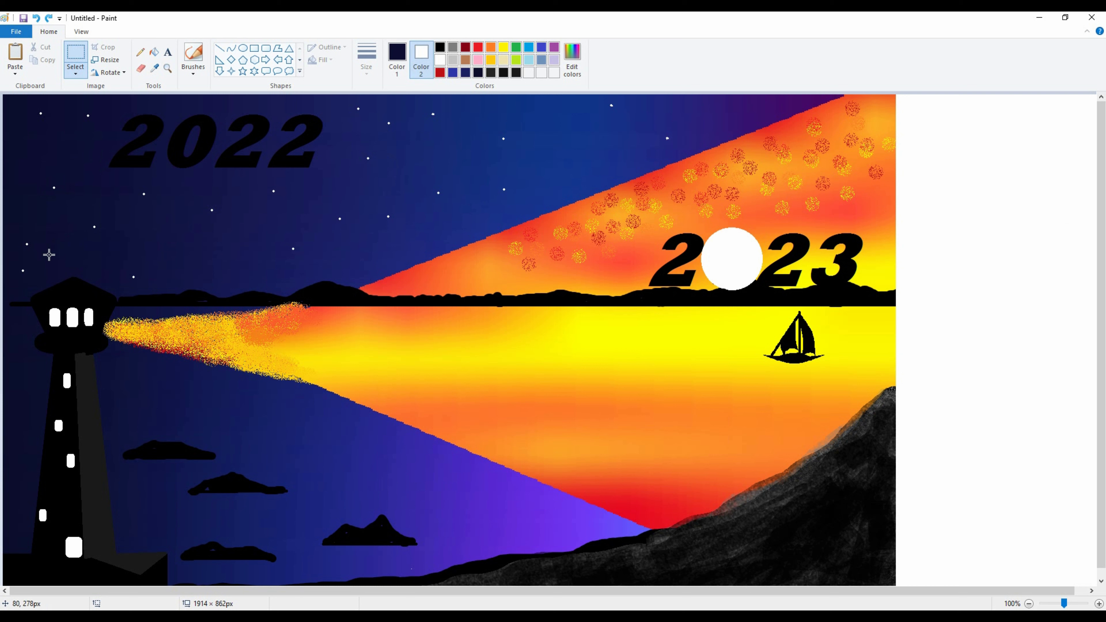
left_click(1066, 189)
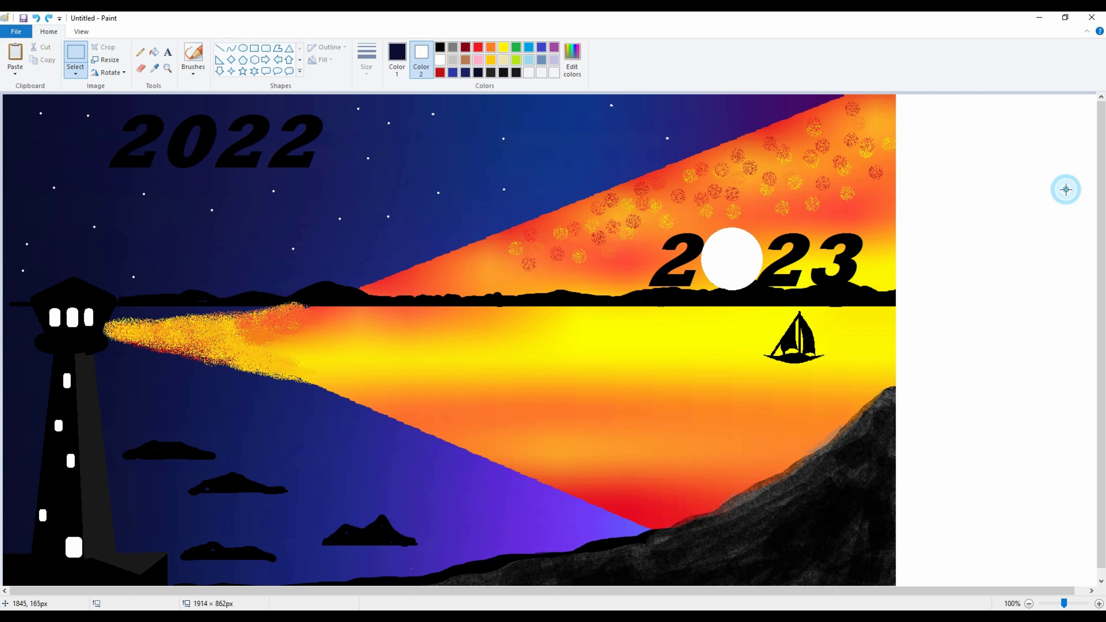
Draw a white curve about 218 × 169 px around the first digit of 2022 as the moon's inner edge.
left_click(231, 48)
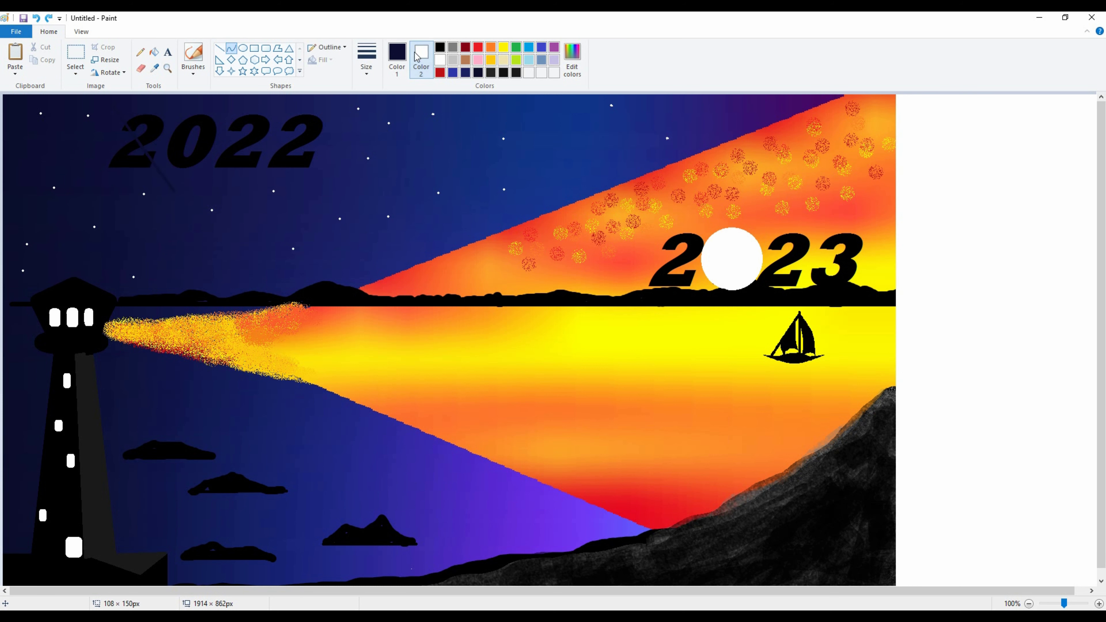
left_click(397, 59)
left_click(440, 60)
mouse_move(131, 118)
left_mouse_down()
mouse_move(86, 208)
mouse_move(79, 186)
mouse_move(148, 198)
mouse_move(181, 176)
mouse_move(104, 116)
mouse_move(59, 188)
left_mouse_up()
key("ctrl+z")
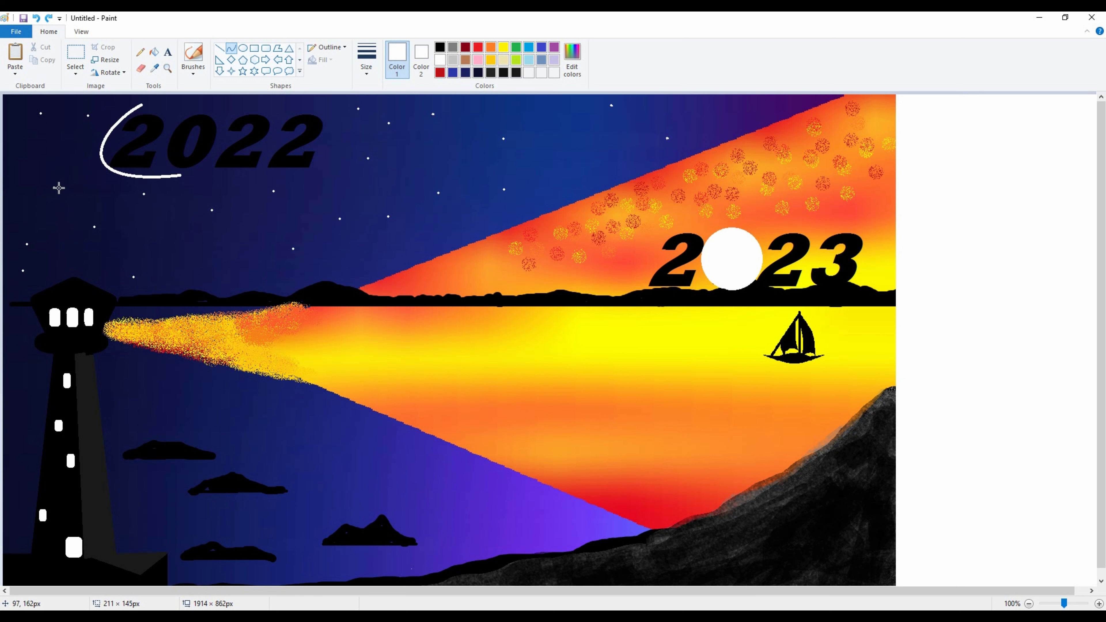
left_click_drag(99, 144, 85, 148)
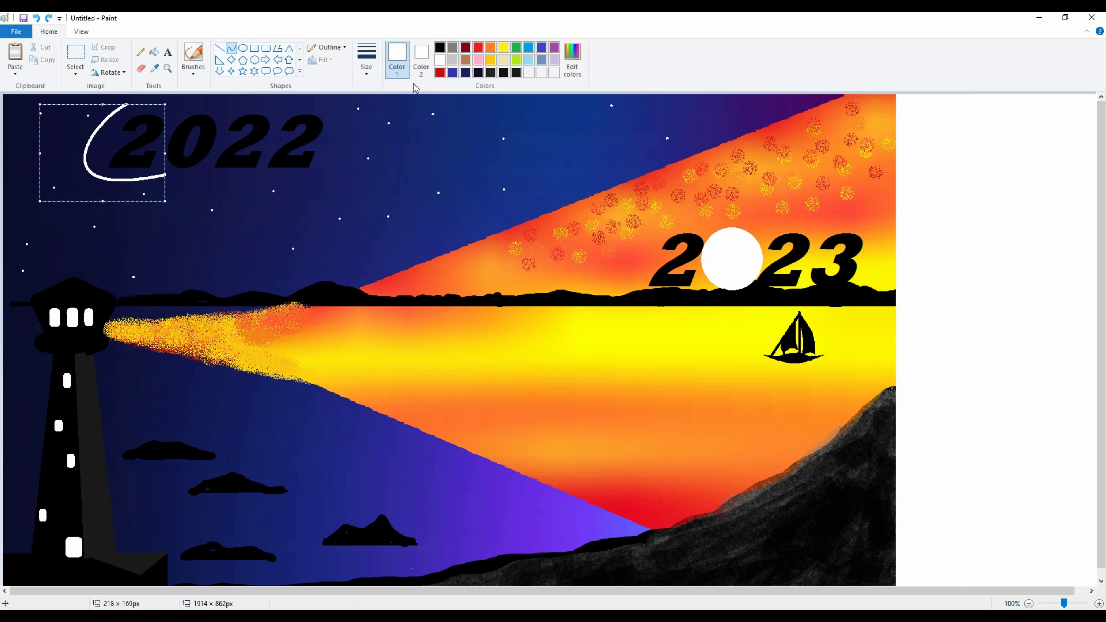
Close the crescent with an outer white curve about 246 × 191 px and brush its inside white.
left_click_drag(128, 103, 165, 175)
mouse_move(144, 140)
left_mouse_down()
mouse_move(43, 202)
mouse_move(86, 217)
left_mouse_up()
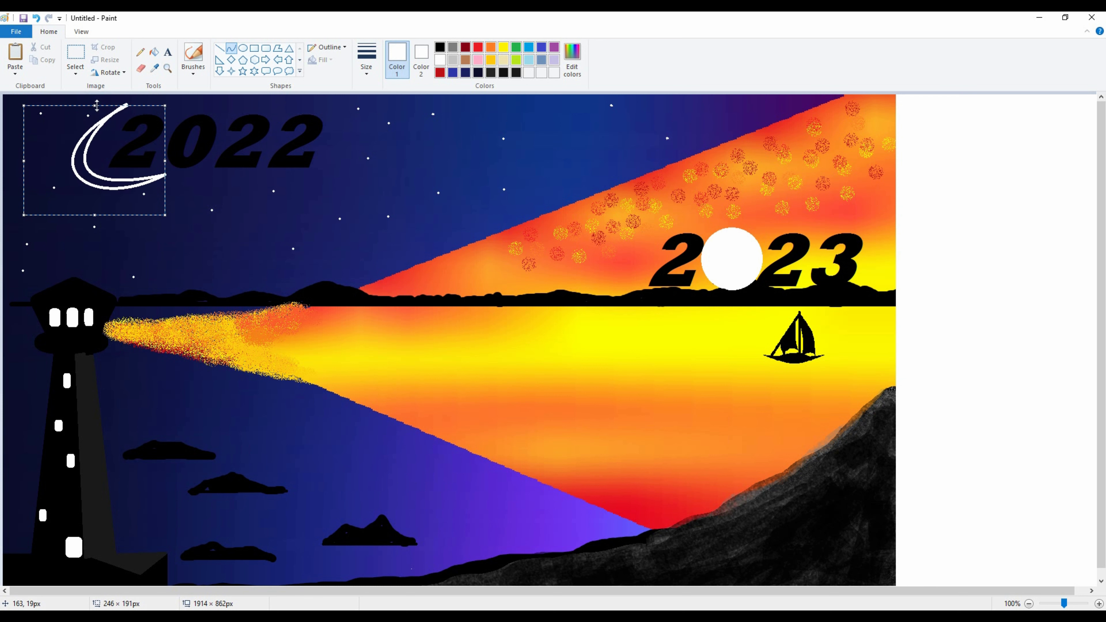
left_click(816, 150)
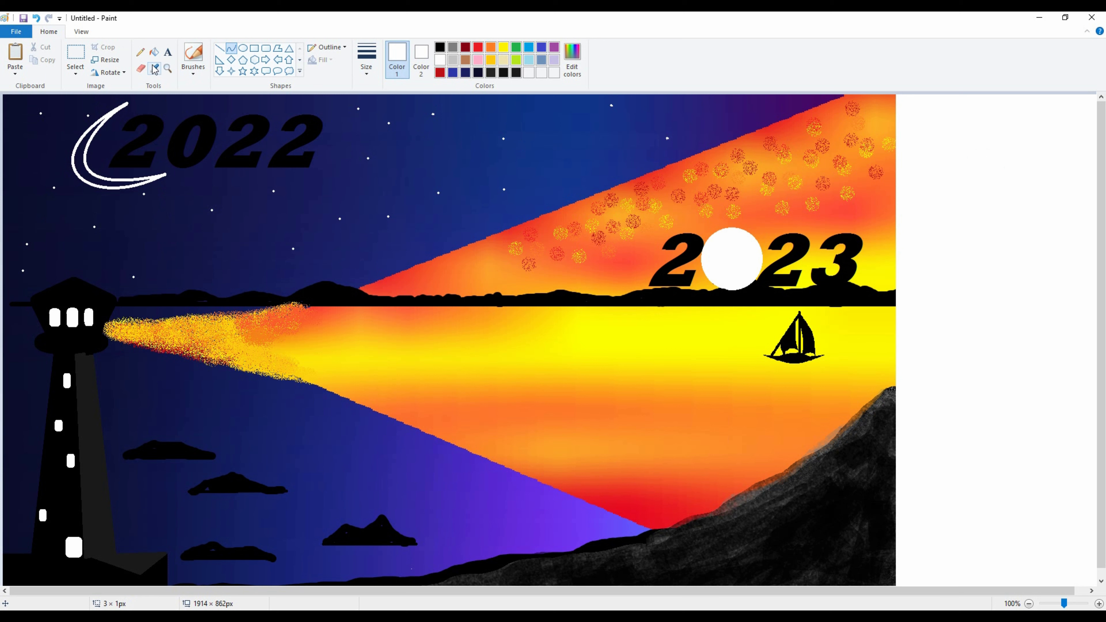
left_click(193, 57)
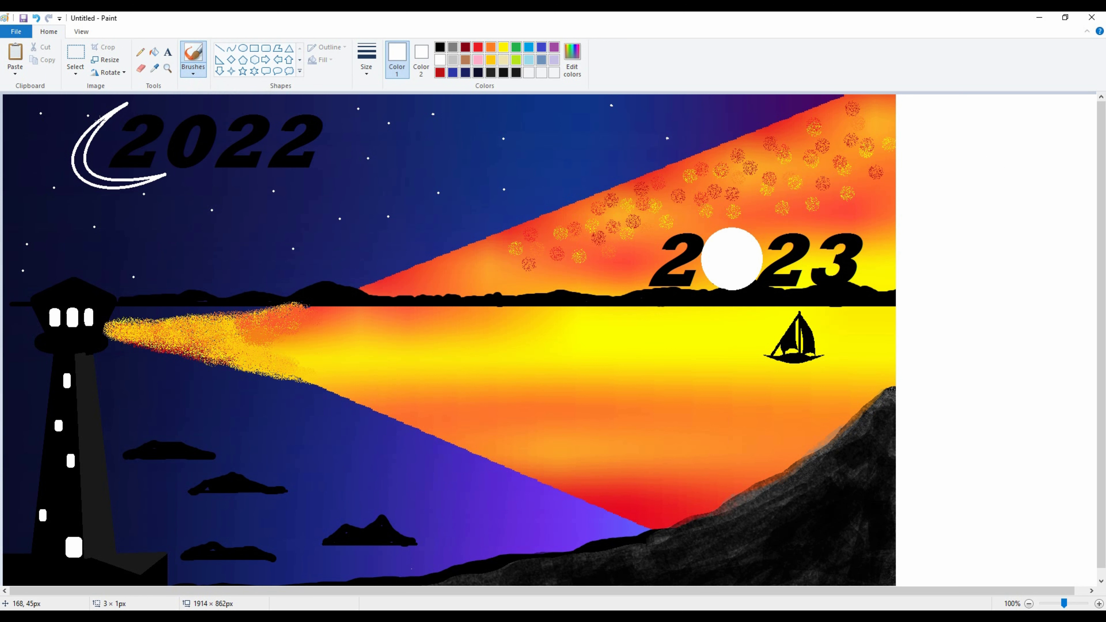
left_click_drag(102, 115, 87, 144)
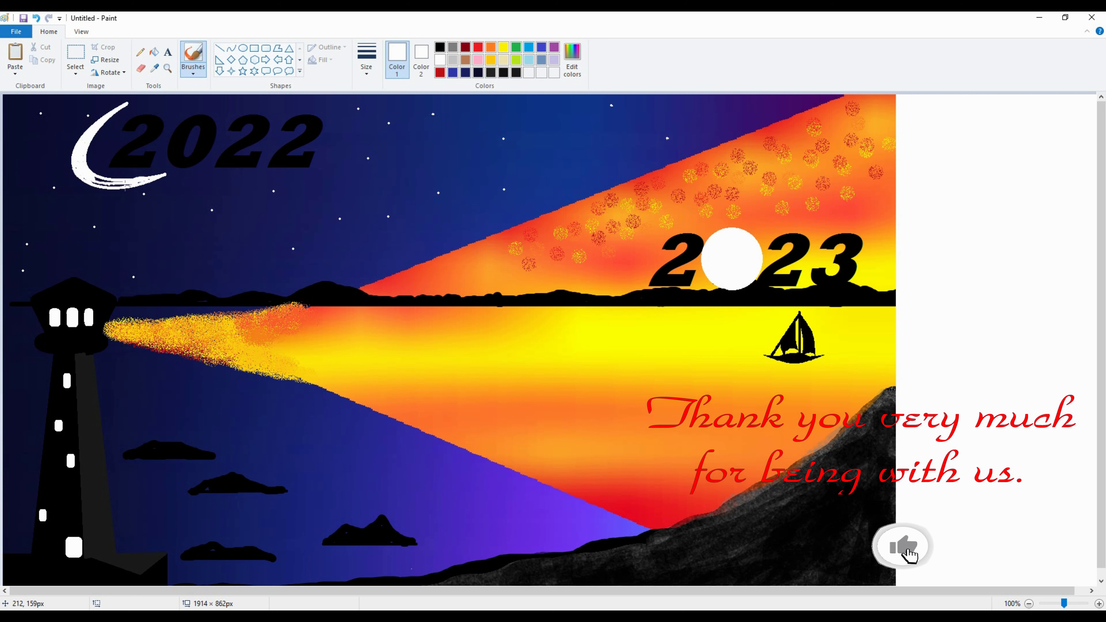
Scatter nine small white four-point stars around the 2022 lettering and the crescent moon.
left_click(231, 71)
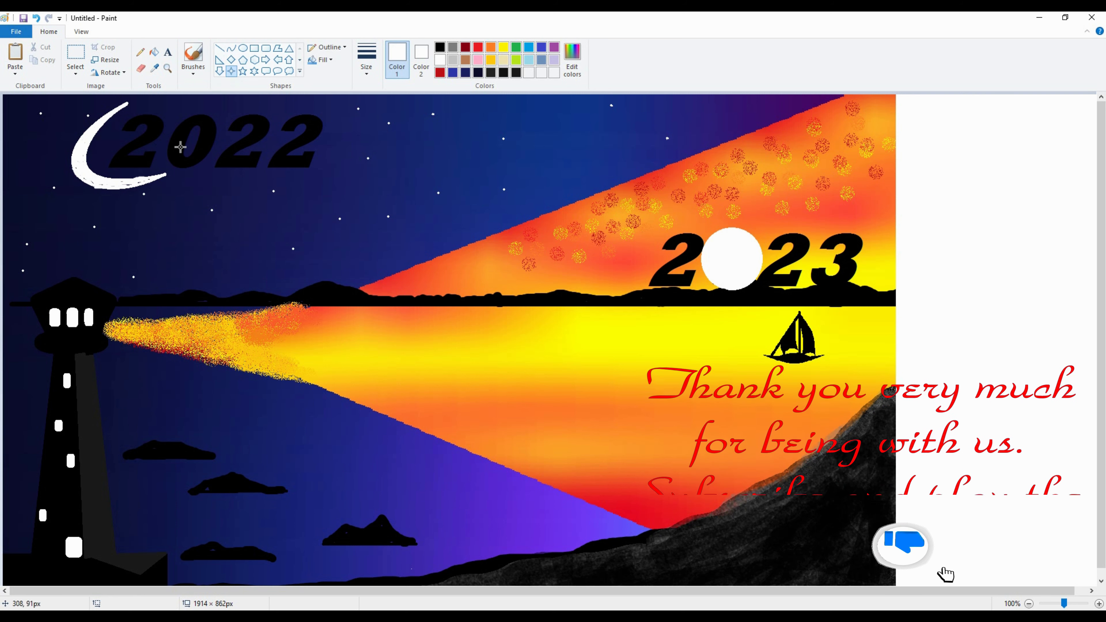
left_click_drag(320, 155, 329, 165)
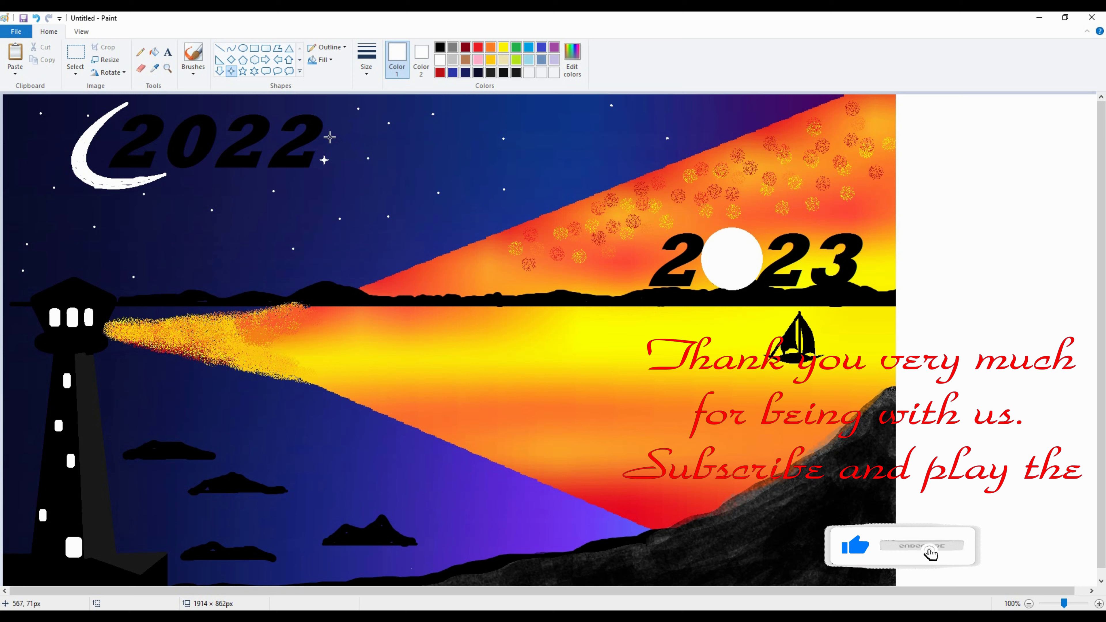
left_click_drag(331, 111, 340, 120)
left_click_drag(185, 140, 193, 148)
left_click_drag(169, 104, 177, 113)
left_click_drag(271, 107, 278, 114)
left_click_drag(267, 140, 274, 148)
left_click_drag(197, 166, 204, 174)
left_click_drag(22, 112, 29, 119)
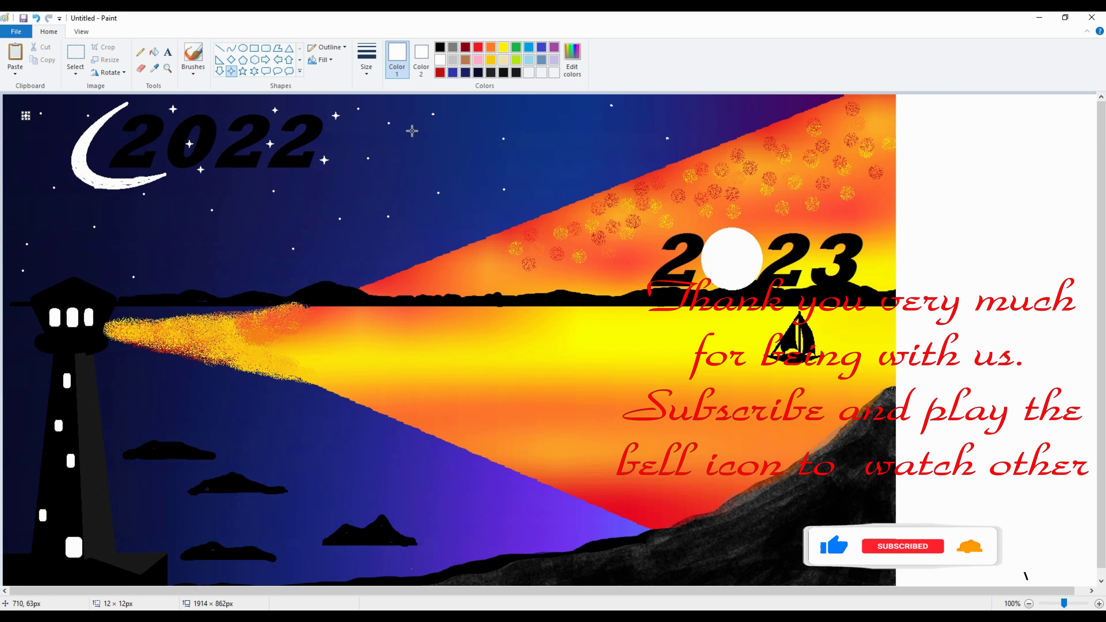
left_click_drag(397, 106, 403, 111)
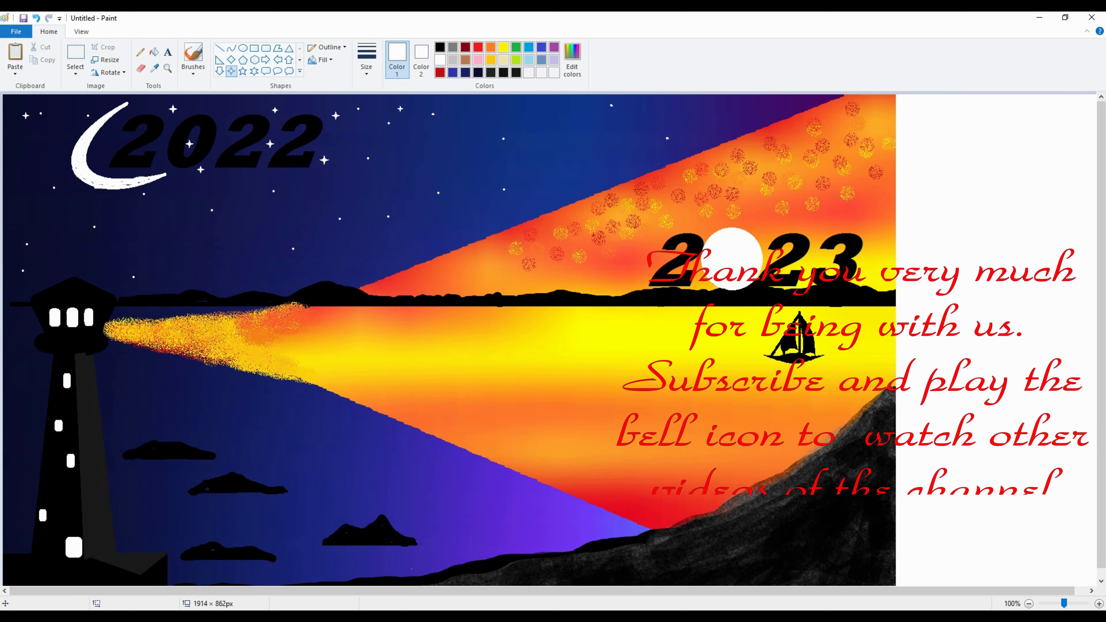